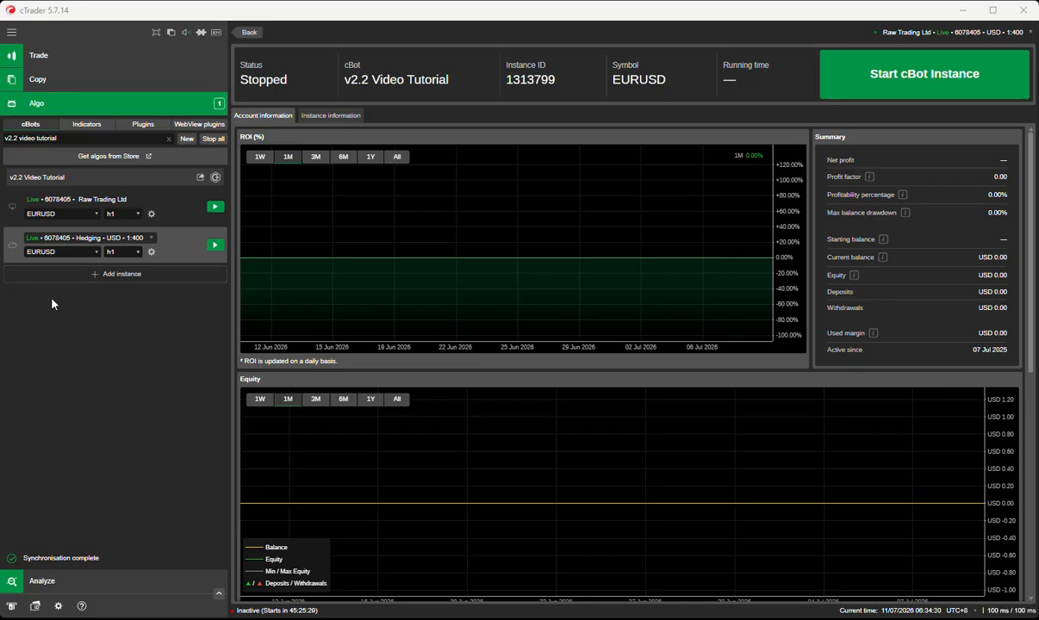
Step: Set the second v2.2 Video Tutorial instance to the XAUUSD symbol and the standard 5 minutes timeframe
{"action": "left_click", "coordinate": [82, 252]}
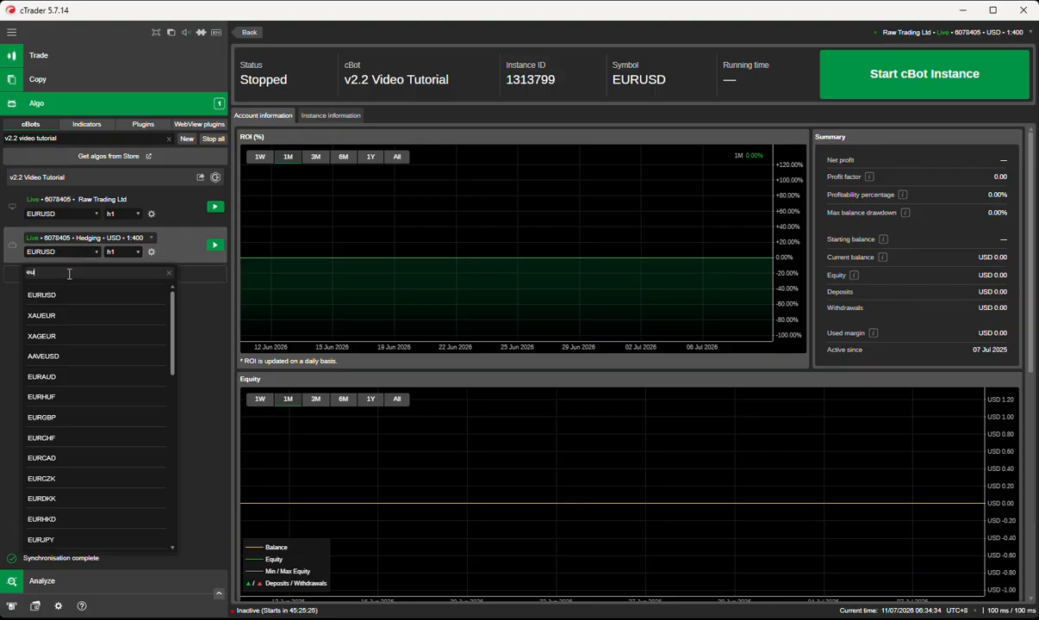
{"action": "key", "text": "BackSpace"}
{"action": "key", "text": "BackSpace"}
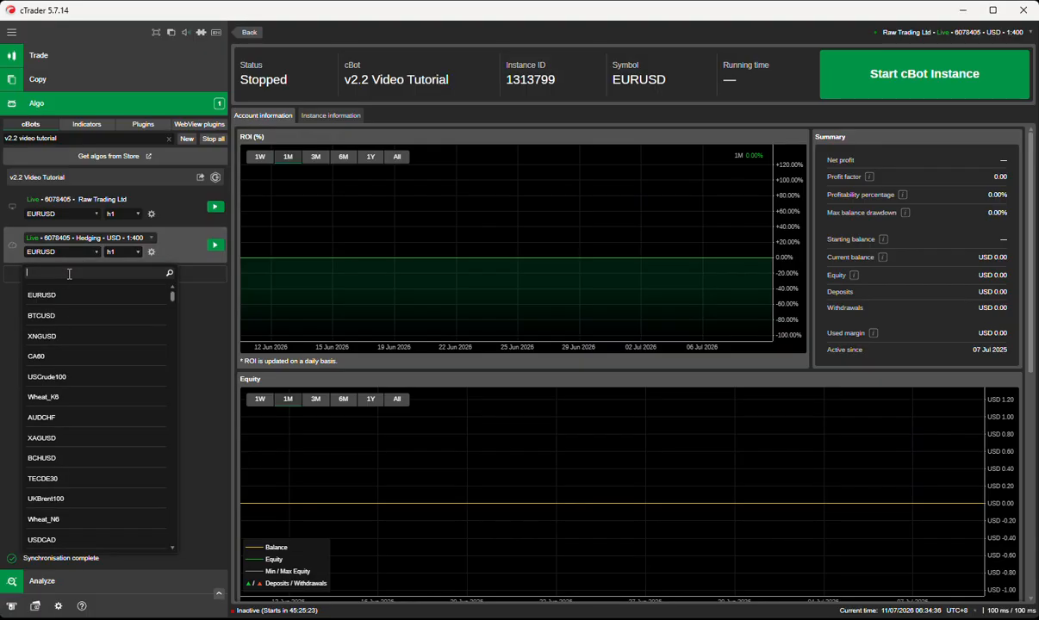
{"action": "type", "text": "xa"}
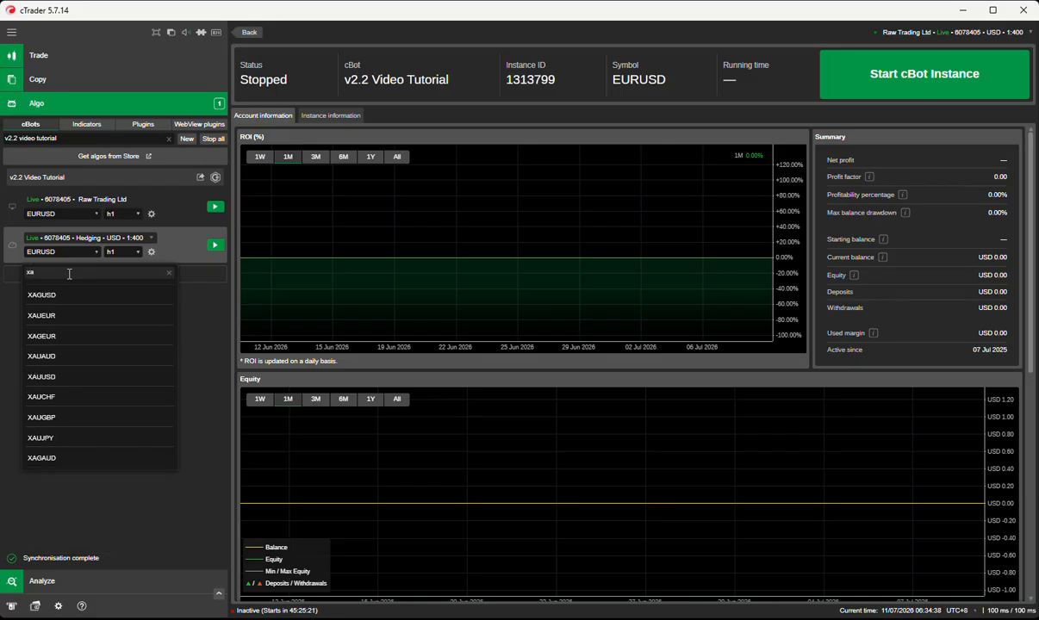
{"action": "left_click", "coordinate": [85, 381]}
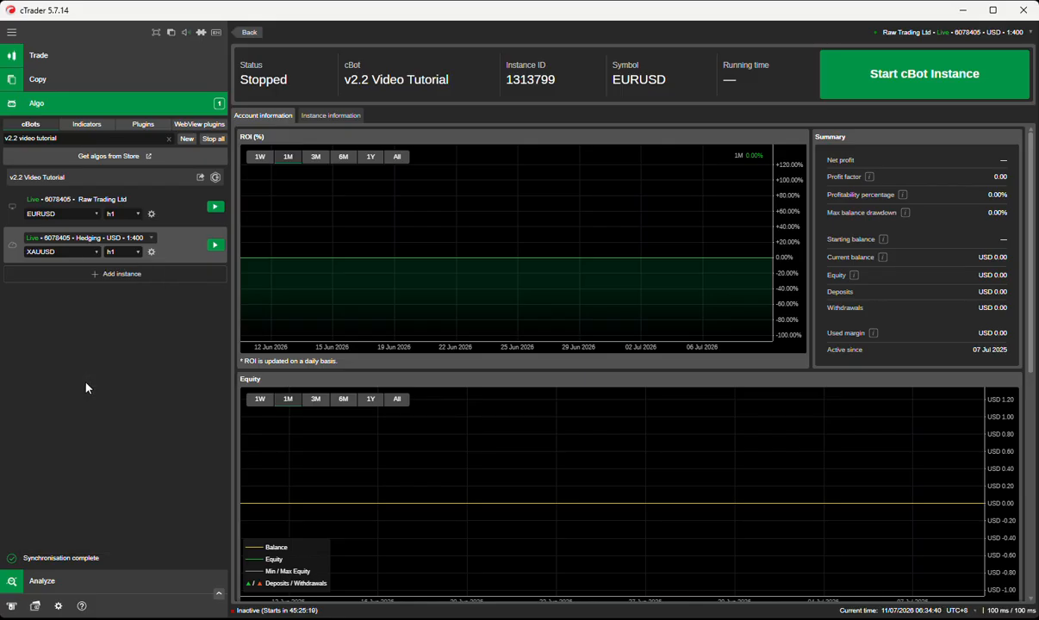
{"action": "left_click", "coordinate": [137, 252]}
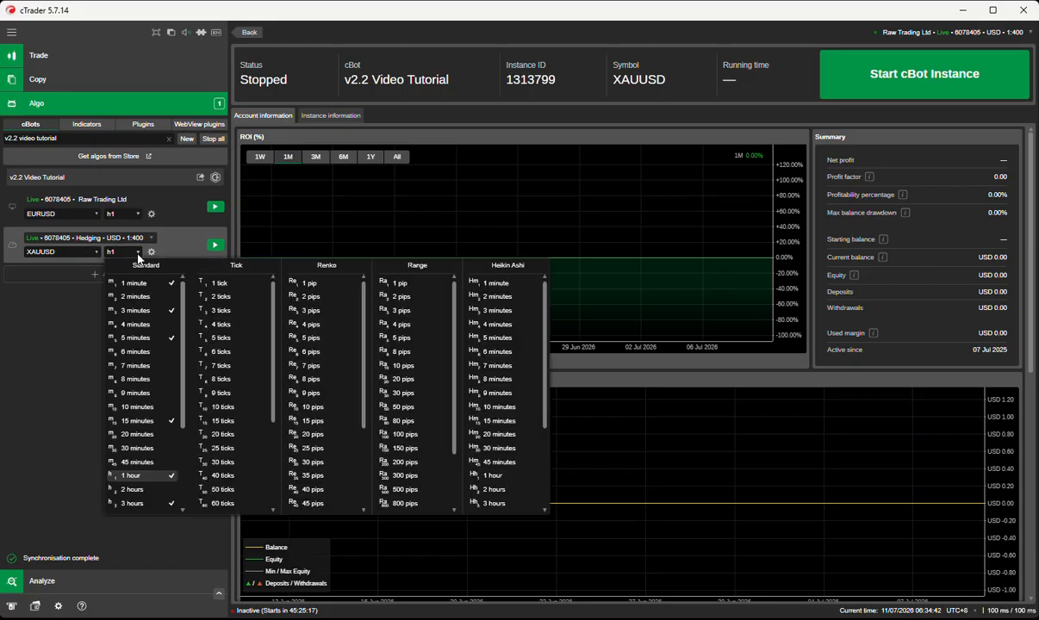
{"action": "left_click", "coordinate": [136, 338]}
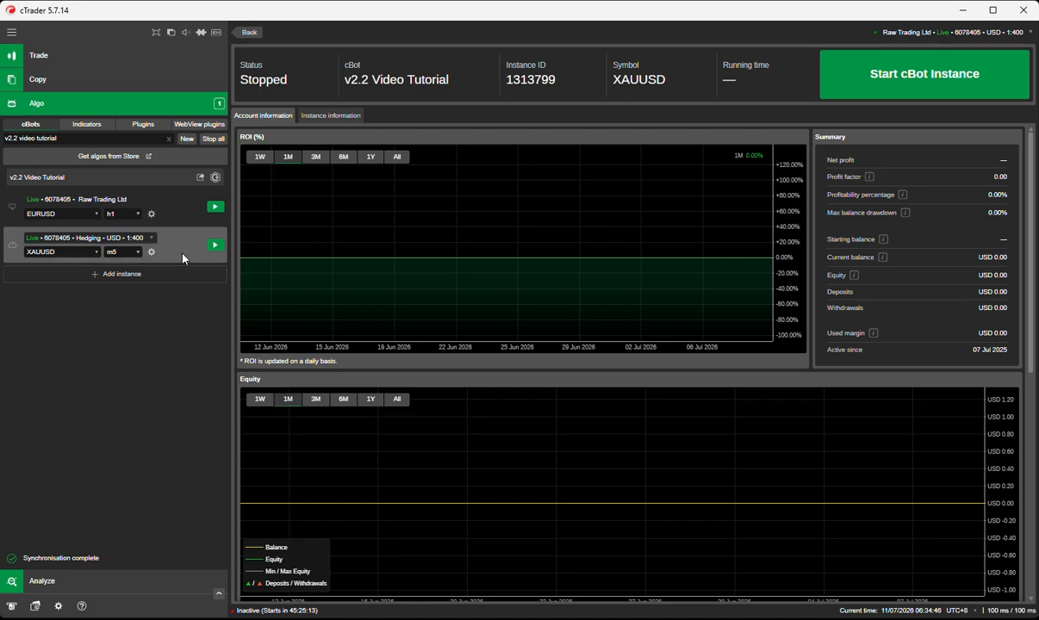
Step: Load the parameter file "MycBots v2.2, XAUUSD m5 - Conservative.cbotset" into the XAUUSD m5 instance
{"action": "left_click", "coordinate": [336, 122]}
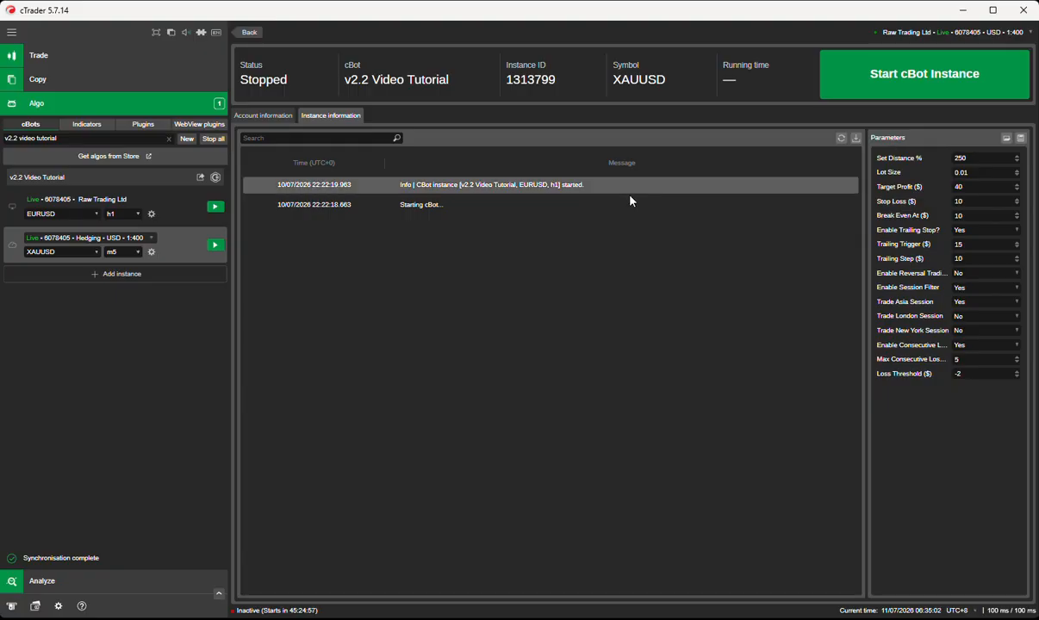
{"action": "left_click", "coordinate": [1008, 141]}
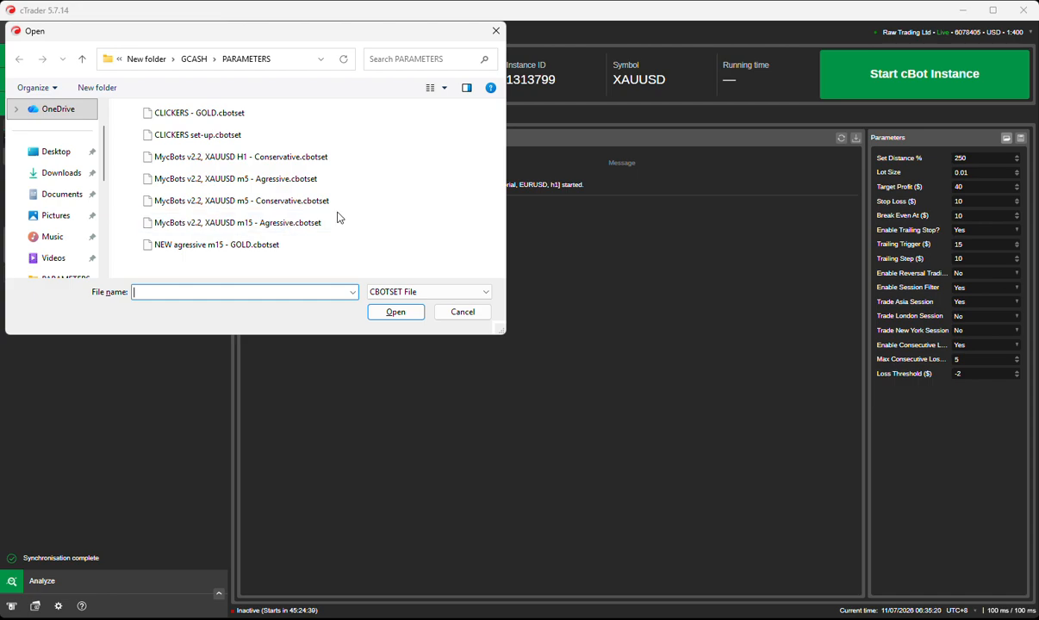
{"action": "left_click", "coordinate": [242, 204]}
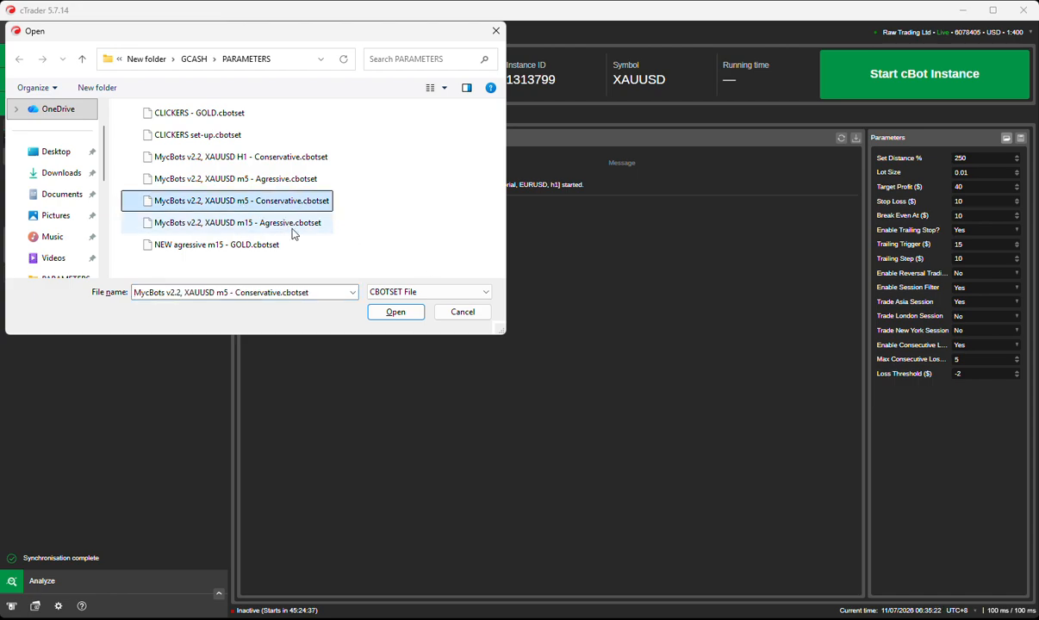
{"action": "left_click", "coordinate": [397, 313]}
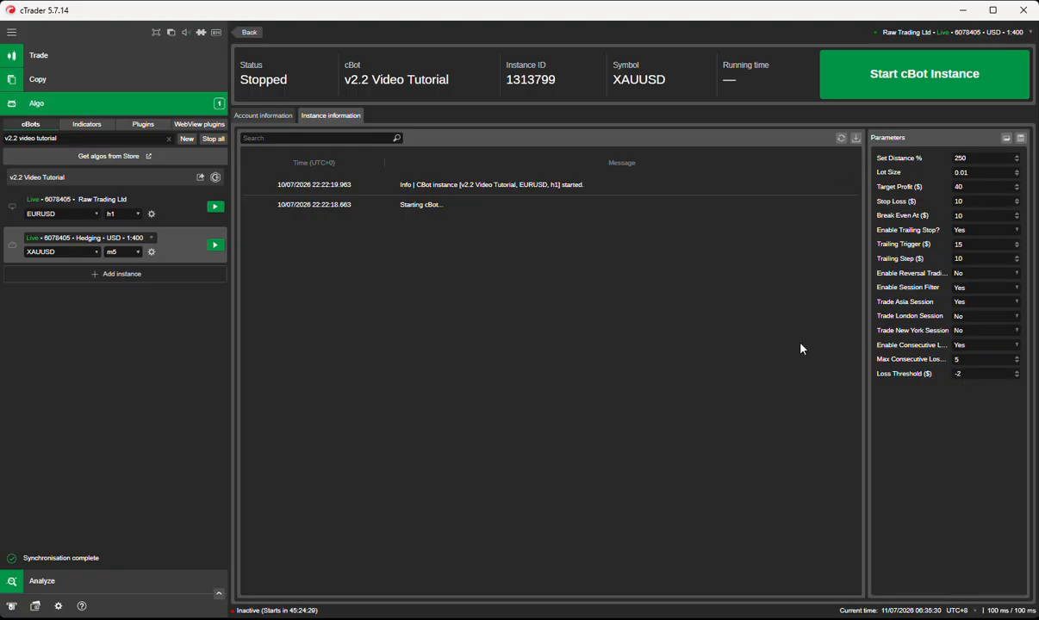
Step: Duplicate the XAUUSD m5 instance of the v2.2 Video Tutorial cBot
{"action": "right_click", "coordinate": [176, 246]}
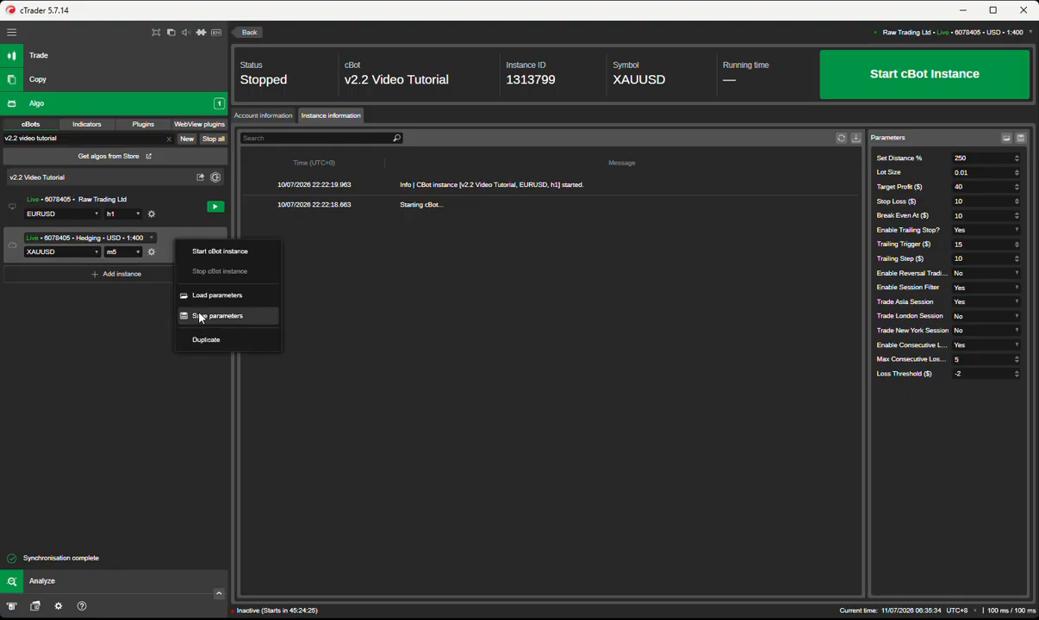
{"action": "right_click", "coordinate": [169, 249]}
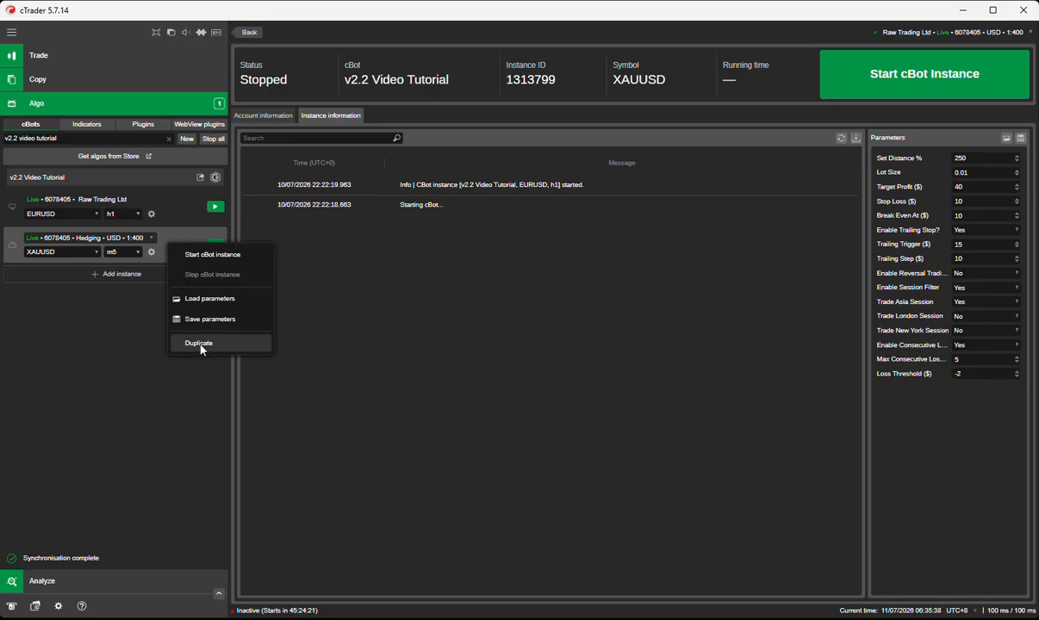
{"action": "right_click", "coordinate": [17, 248]}
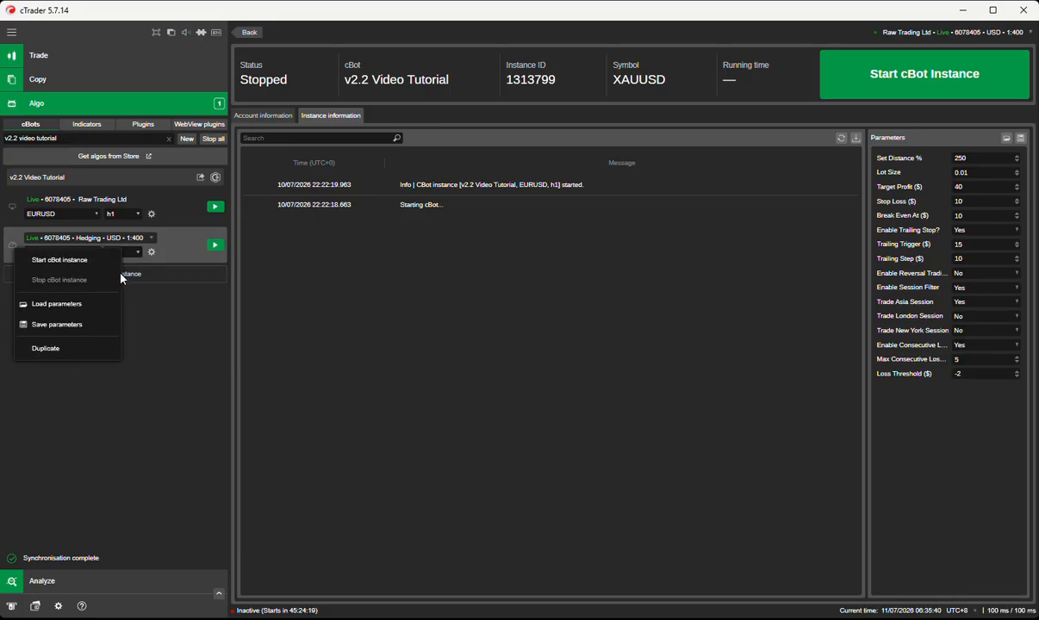
{"action": "right_click", "coordinate": [174, 235]}
{"action": "left_click", "coordinate": [205, 335]}
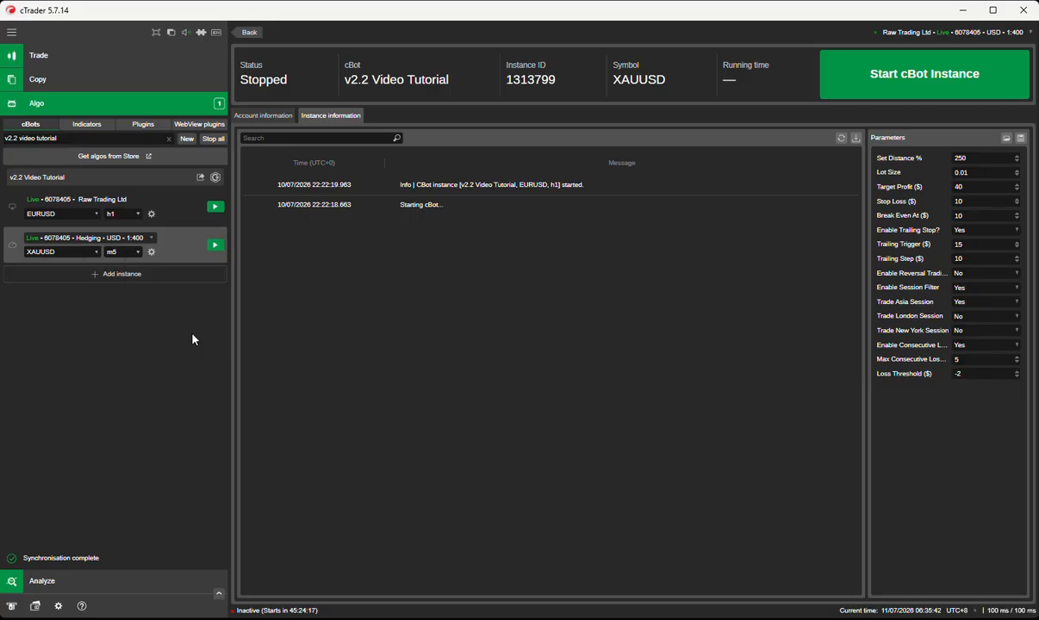
Step: Select the duplicated XAUUSD instance and set its timeframe to the standard 15 minutes
{"action": "left_click", "coordinate": [135, 293]}
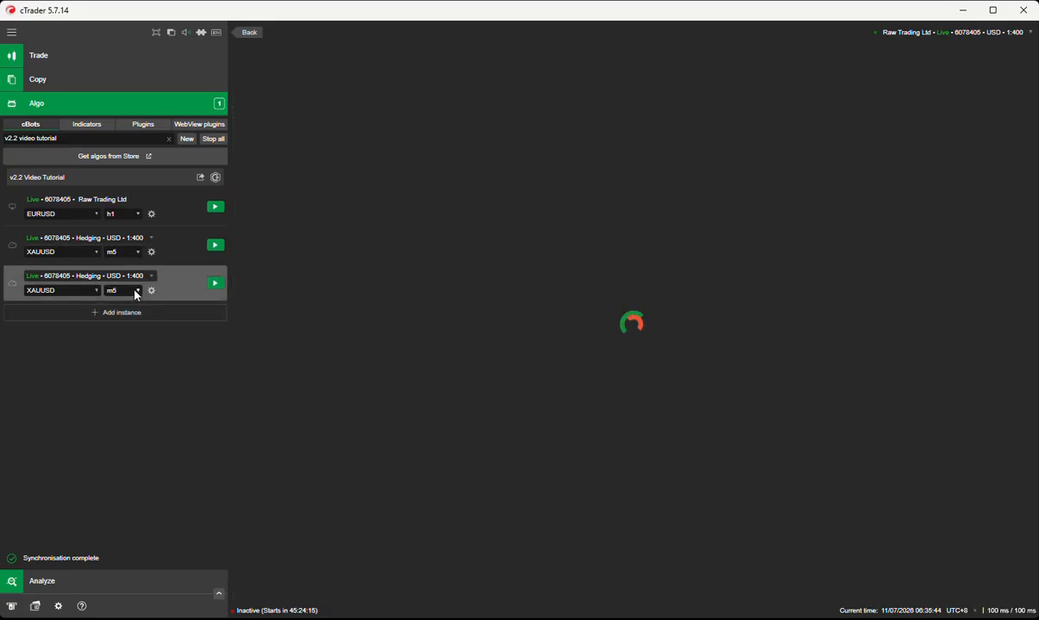
{"action": "left_click", "coordinate": [138, 292]}
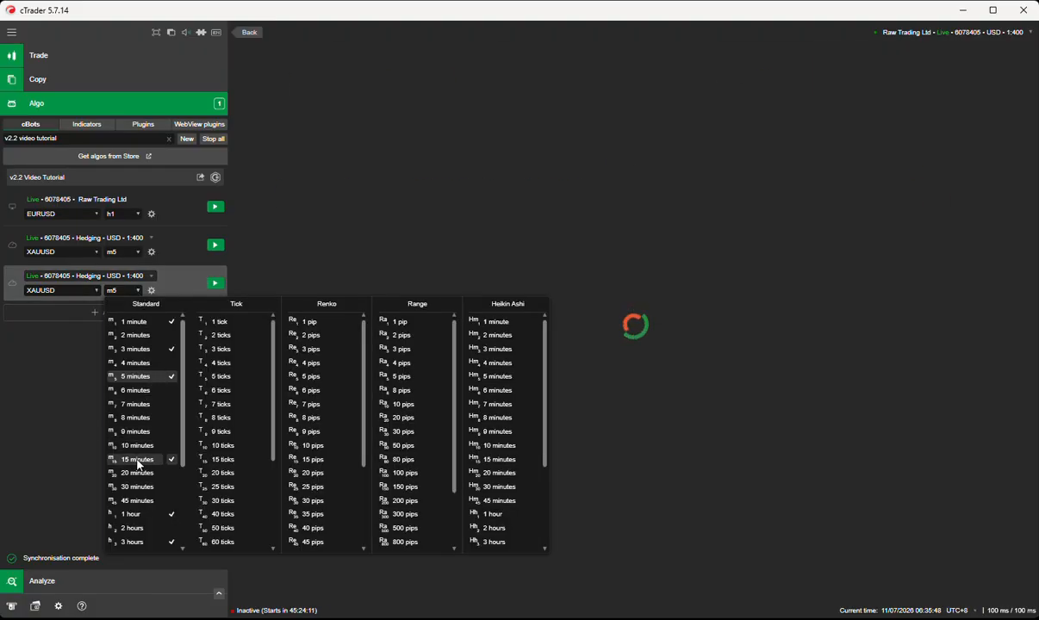
{"action": "left_click", "coordinate": [139, 465]}
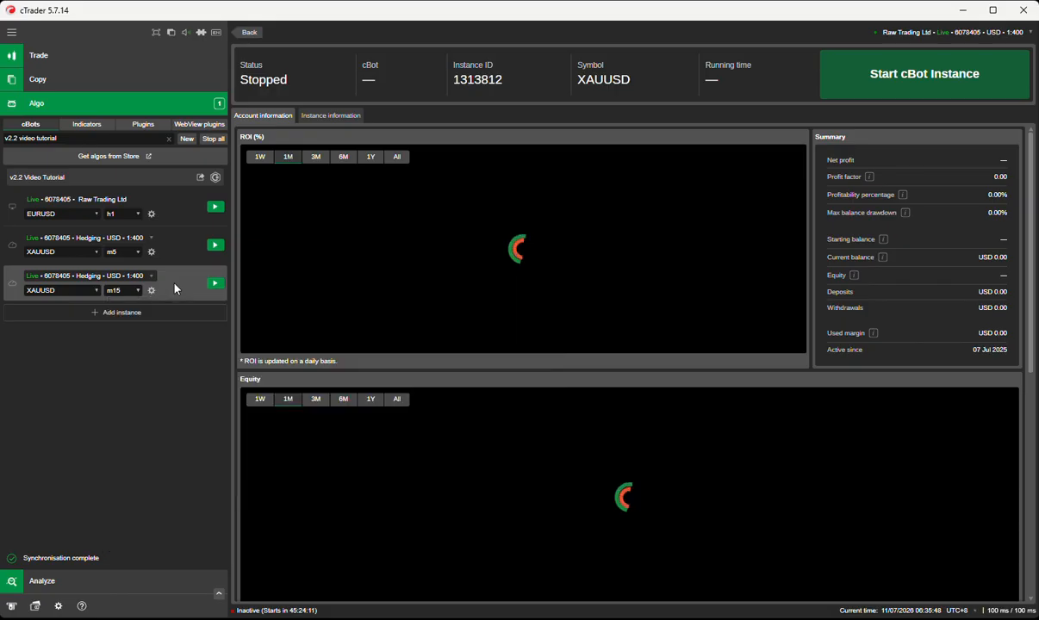
Step: Load the parameter file "NEW agressive m15 - GOLD.cbotset" into the XAUUSD m15 instance
{"action": "left_click", "coordinate": [317, 119]}
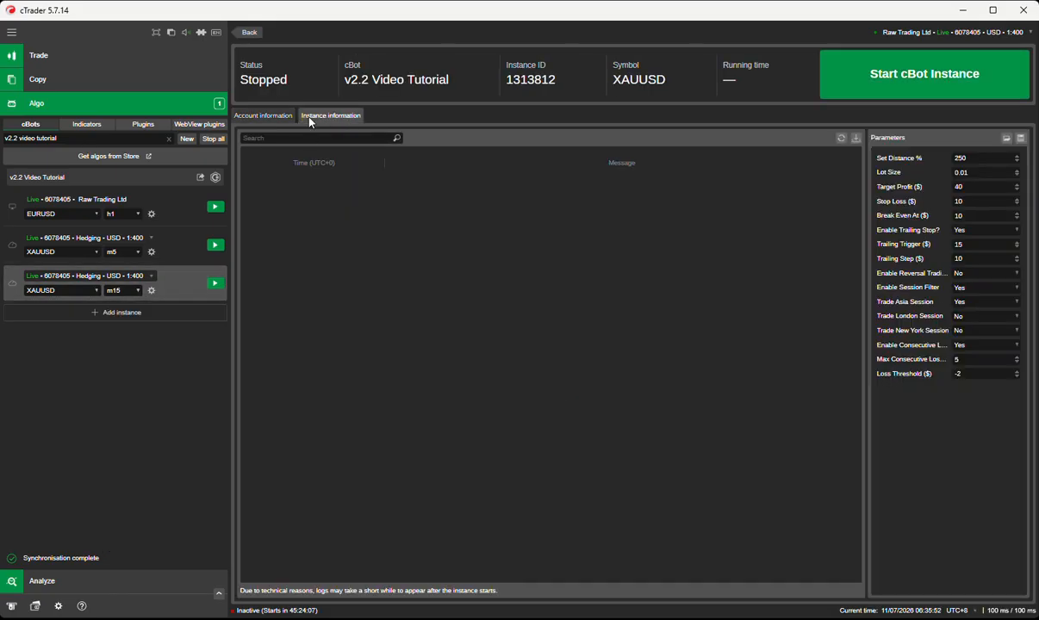
{"action": "left_click", "coordinate": [1005, 139]}
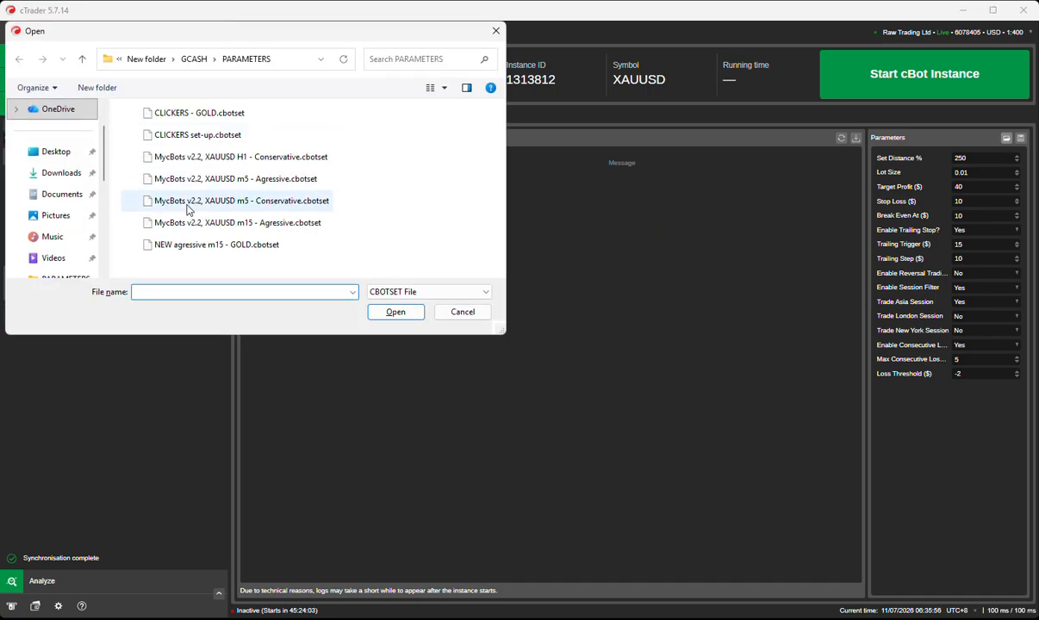
{"action": "left_click", "coordinate": [276, 227]}
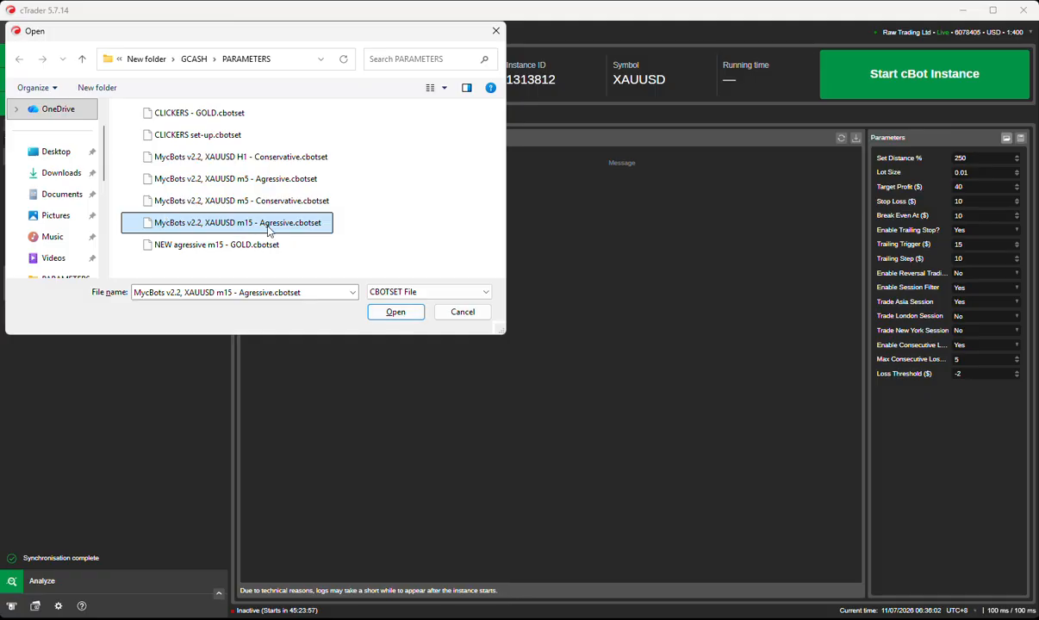
{"action": "left_click", "coordinate": [193, 239]}
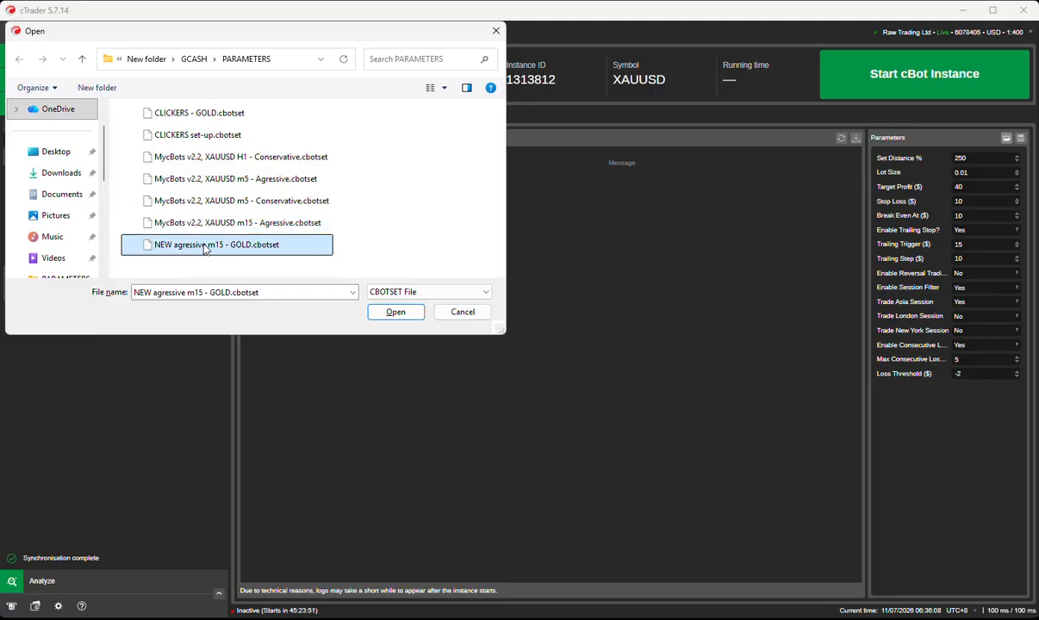
{"action": "left_click", "coordinate": [395, 313]}
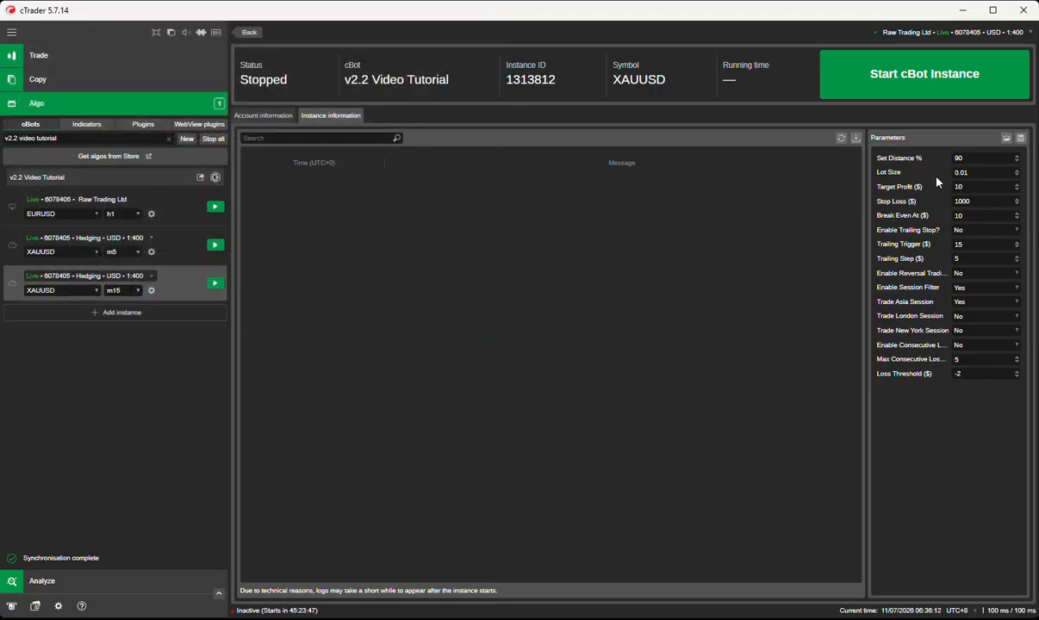
Step: Duplicate the XAUUSD m15 instance to get one more instance of the cBot
{"action": "right_click", "coordinate": [170, 289]}
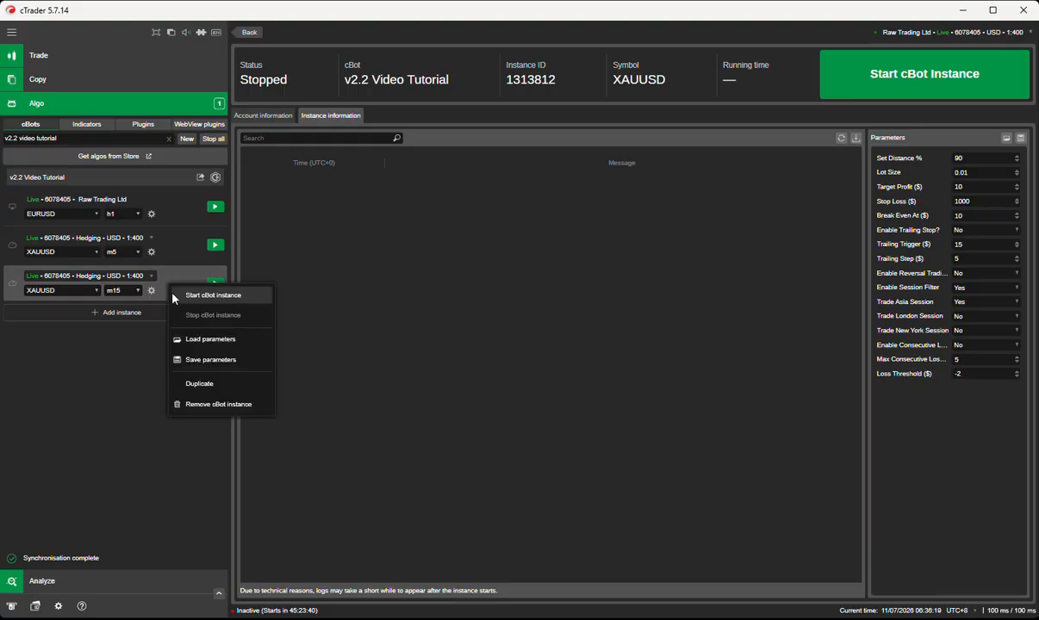
{"action": "left_click", "coordinate": [203, 395]}
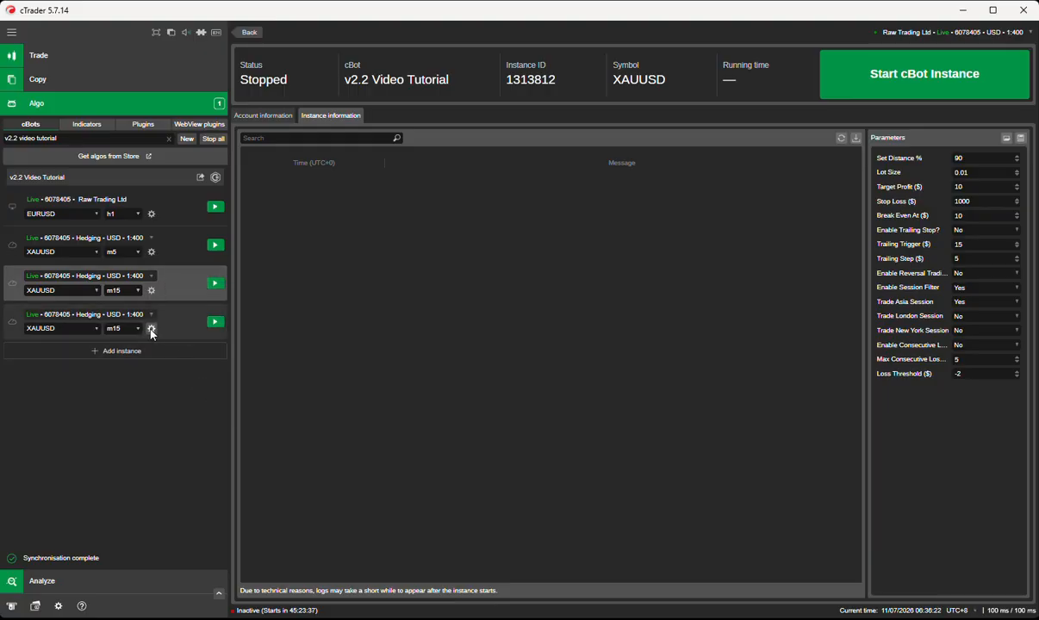
{"action": "right_click", "coordinate": [181, 287]}
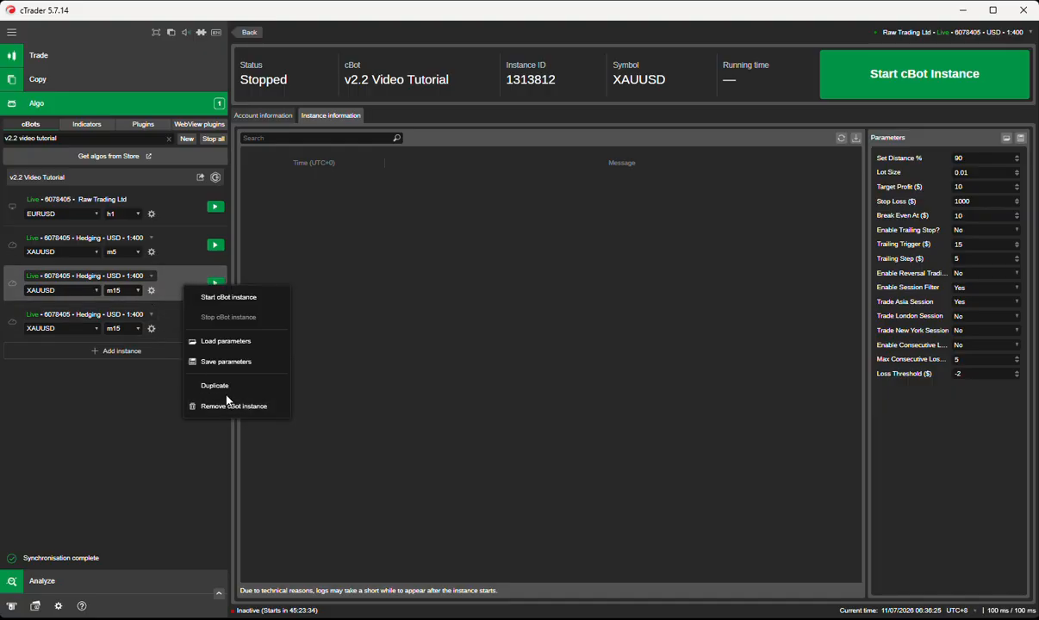
{"action": "right_click", "coordinate": [162, 288]}
{"action": "right_click", "coordinate": [11, 262]}
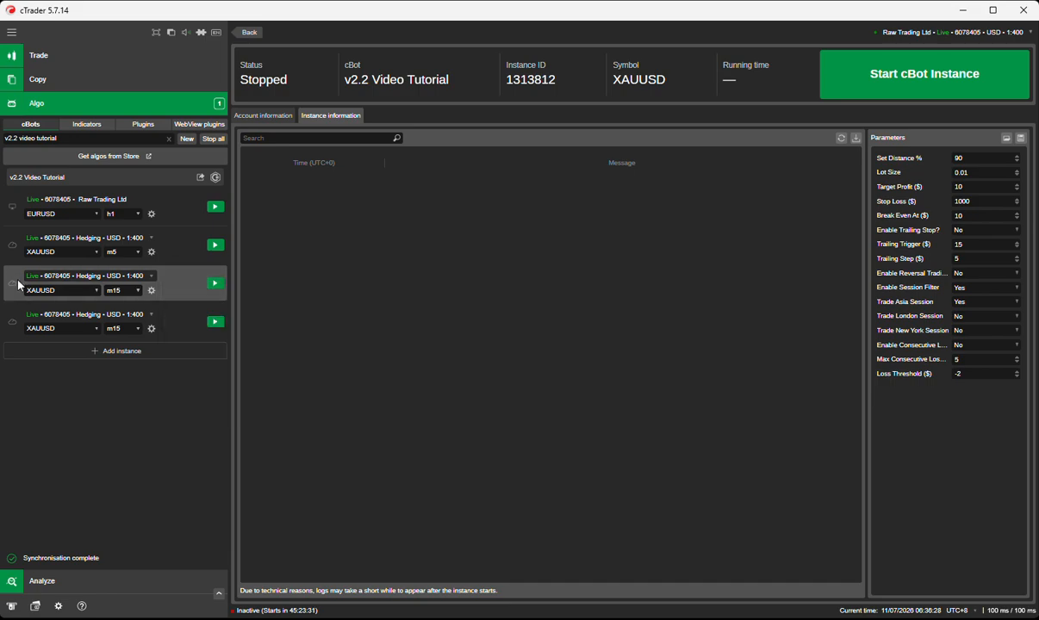
{"action": "right_click", "coordinate": [162, 286]}
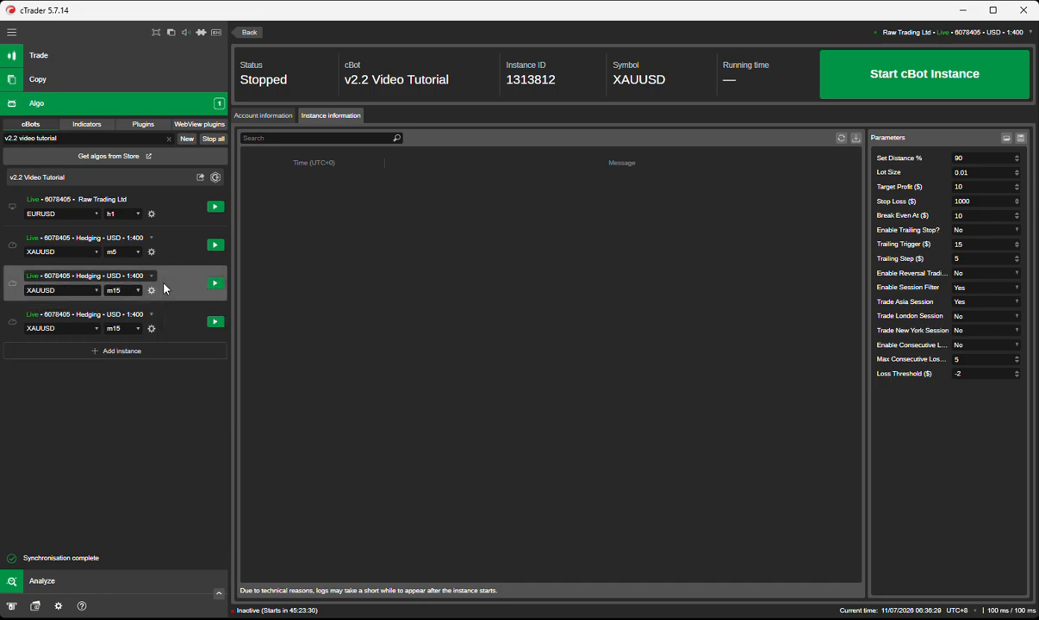
Step: Select the new copy of the XAUUSD m15 instance and set its timeframe to the standard 5 minutes
{"action": "left_click", "coordinate": [150, 329]}
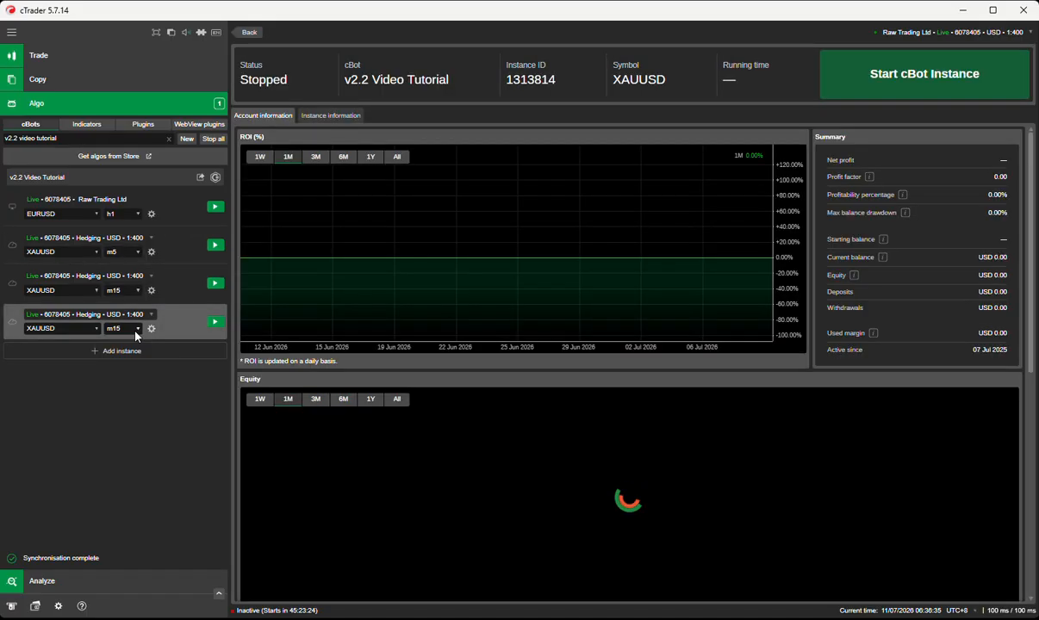
{"action": "left_click", "coordinate": [136, 336]}
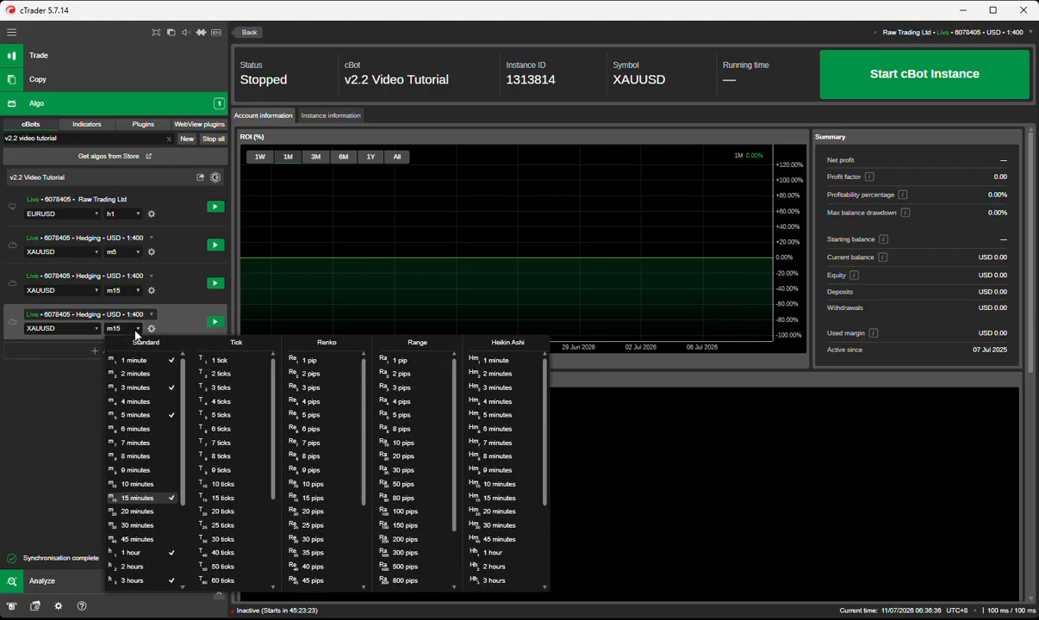
{"action": "left_click", "coordinate": [135, 416]}
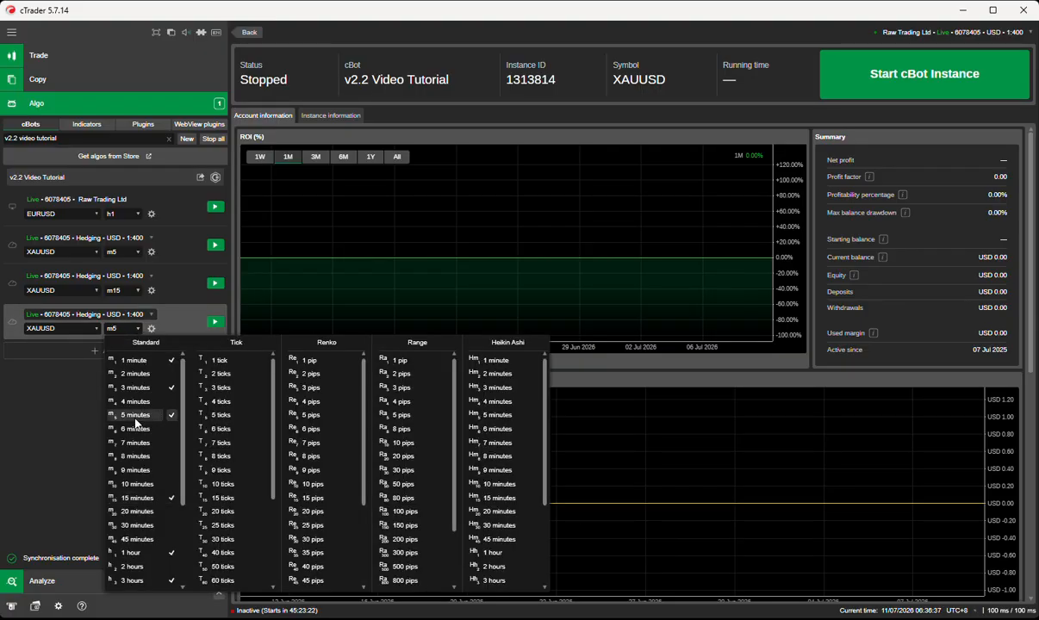
{"action": "left_click", "coordinate": [178, 320]}
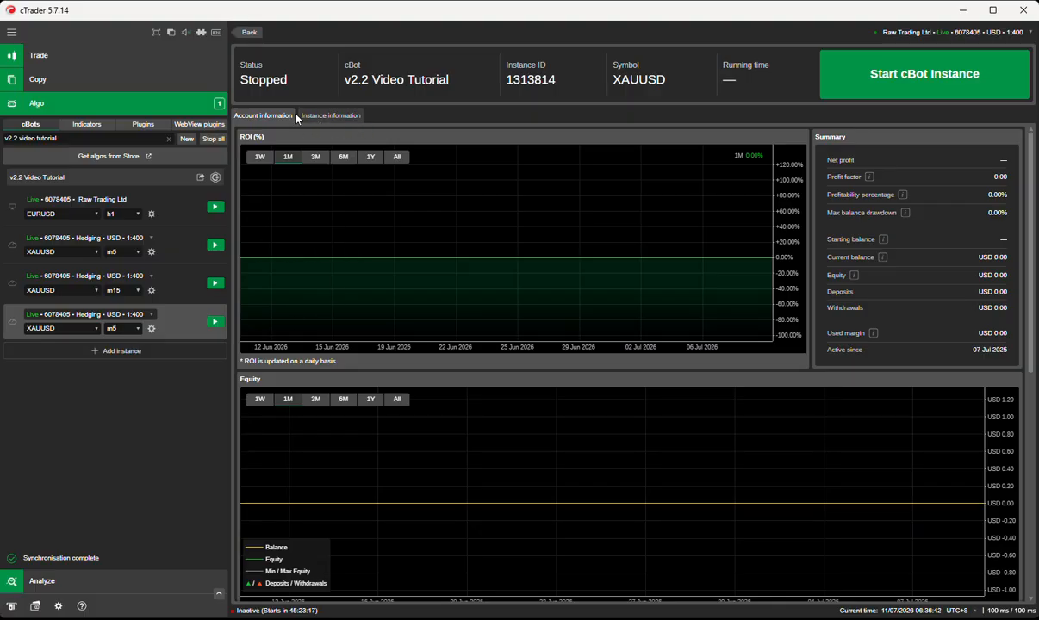
Step: Load the parameter file "MycBots v2.2, XAUUSD m5 - Agressive.cbotset" into the last XAUUSD m5 instance
{"action": "left_click", "coordinate": [336, 117]}
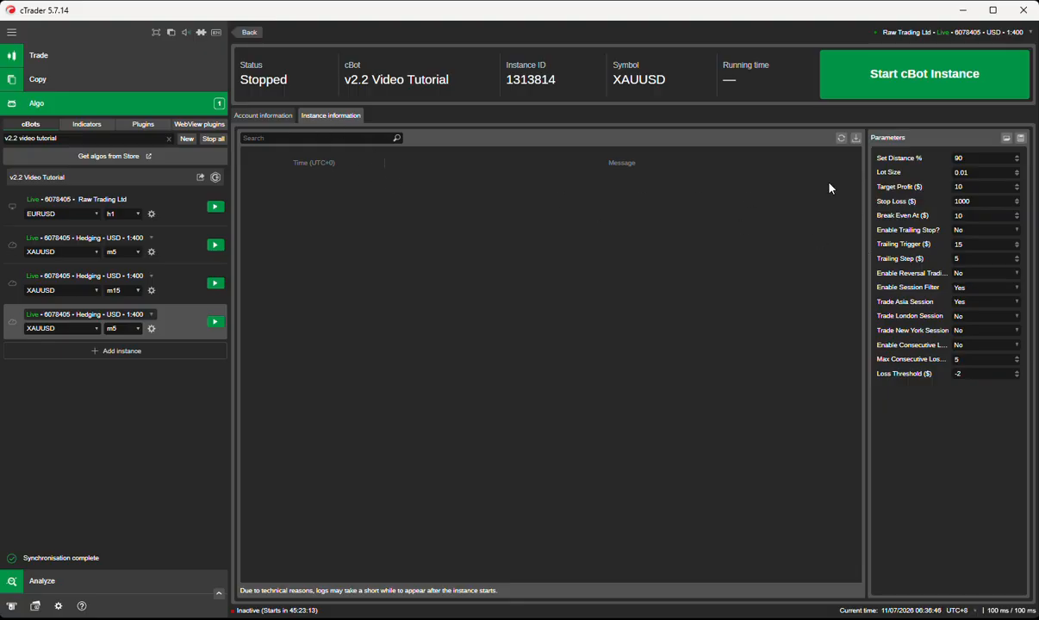
{"action": "left_click", "coordinate": [1020, 140]}
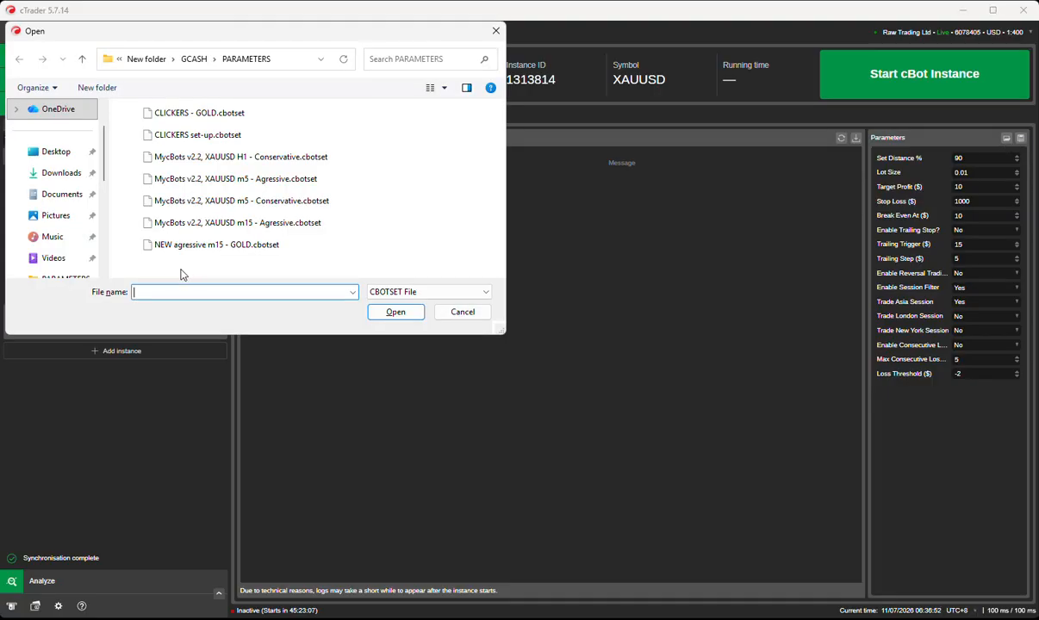
{"action": "left_click", "coordinate": [247, 182]}
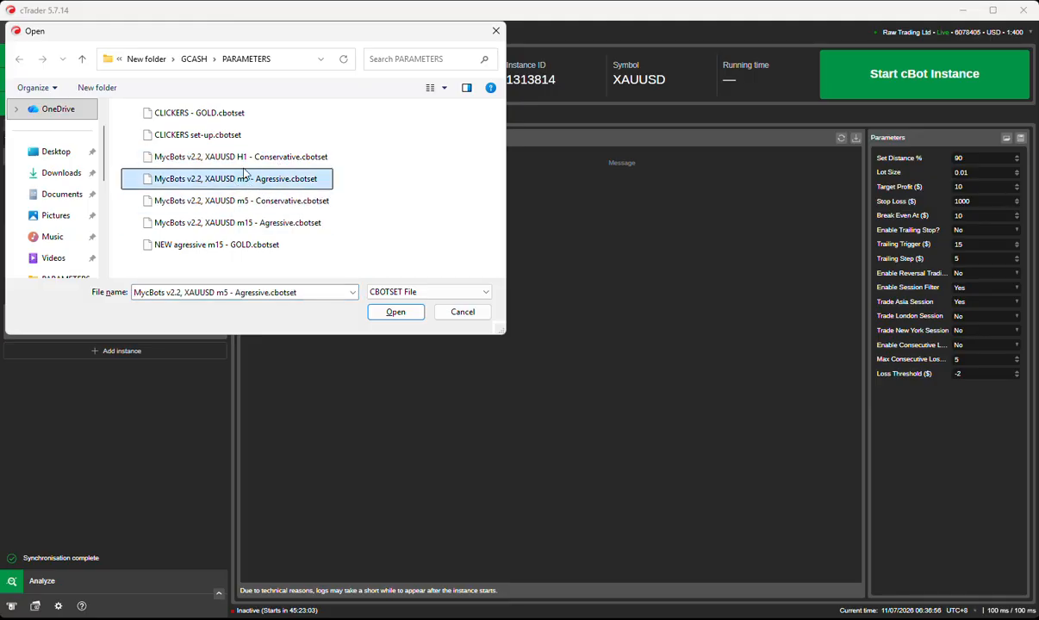
{"action": "left_click", "coordinate": [396, 312]}
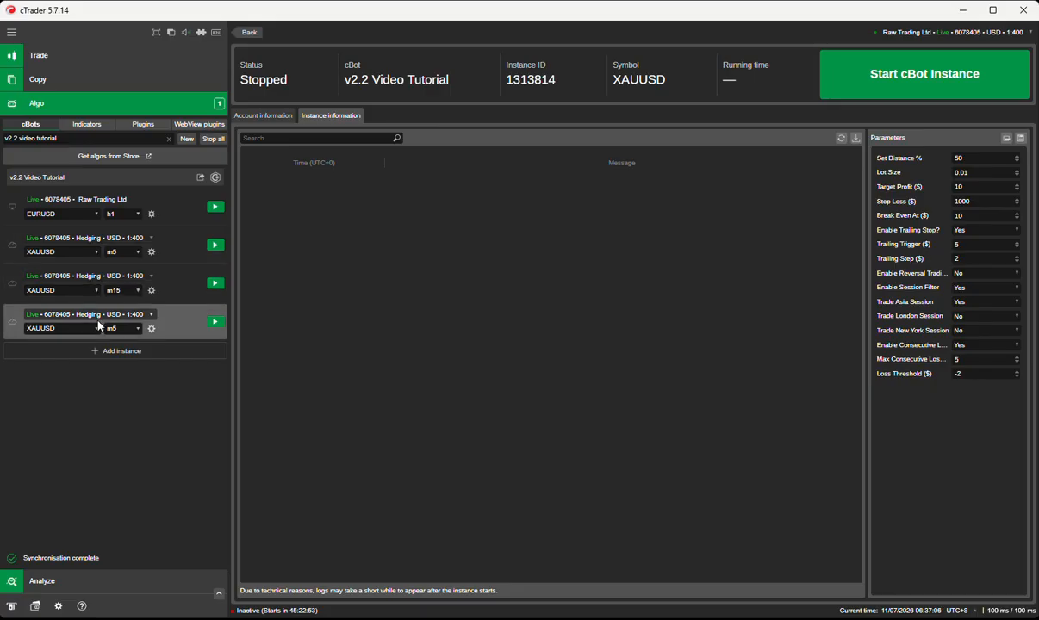
Step: Start the three XAUUSD instances of the v2.2 Video Tutorial cBot
{"action": "left_click", "coordinate": [215, 247]}
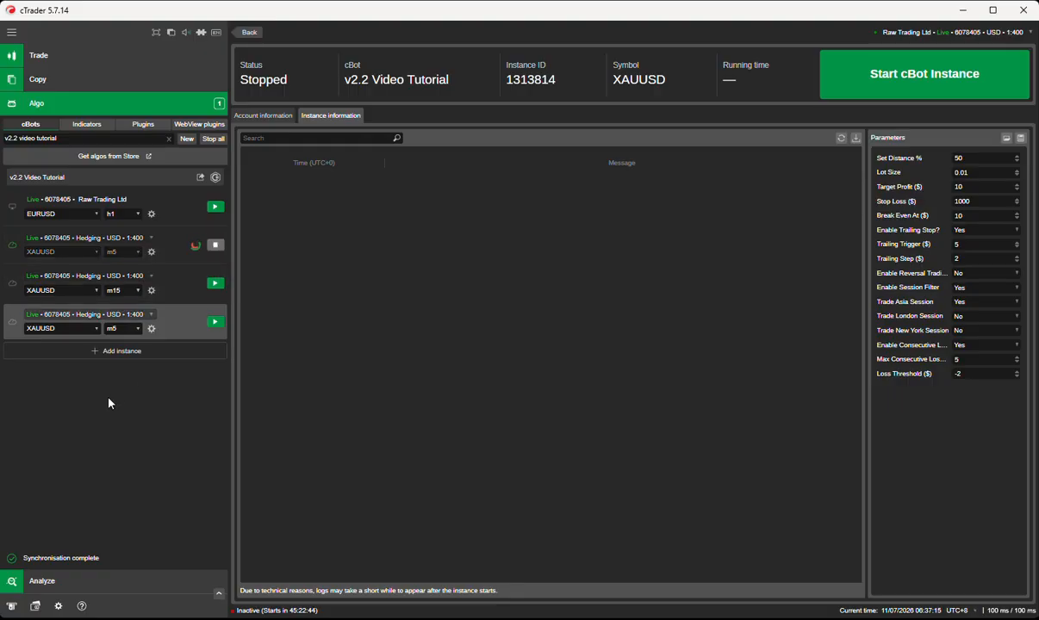
{"action": "left_click", "coordinate": [215, 284]}
{"action": "left_click", "coordinate": [216, 322]}
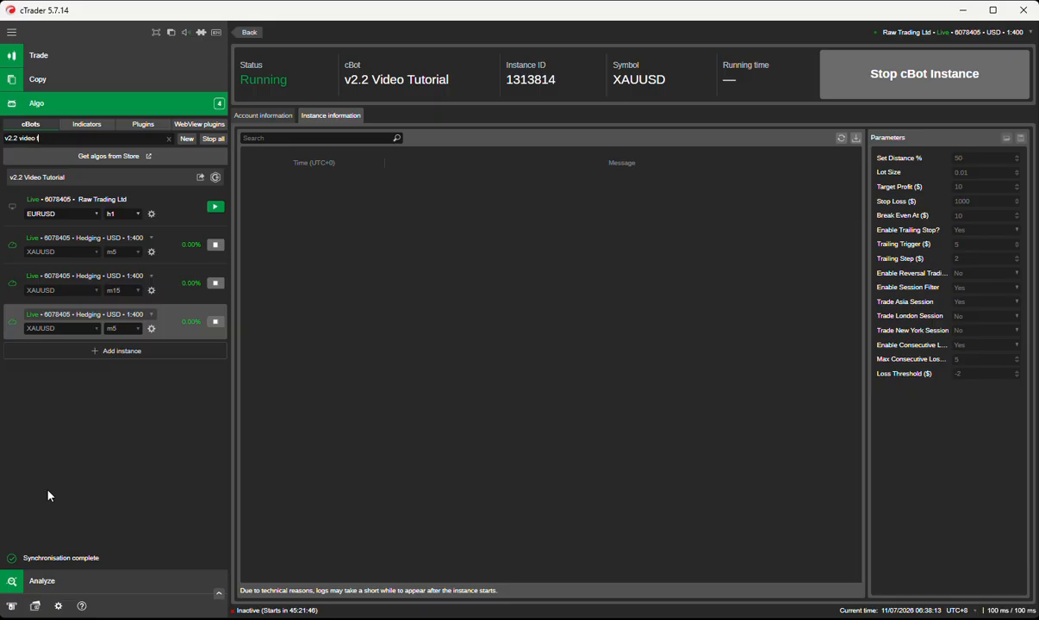
Step: Shorten the cBot search filter to "v2.2 vid"
{"action": "key", "text": "BackSpace"}
{"action": "key", "text": "BackSpace"}
{"action": "key", "text": "BackSpace"}
{"action": "key", "text": "BackSpace"}
{"action": "key", "text": "BackSpace"}
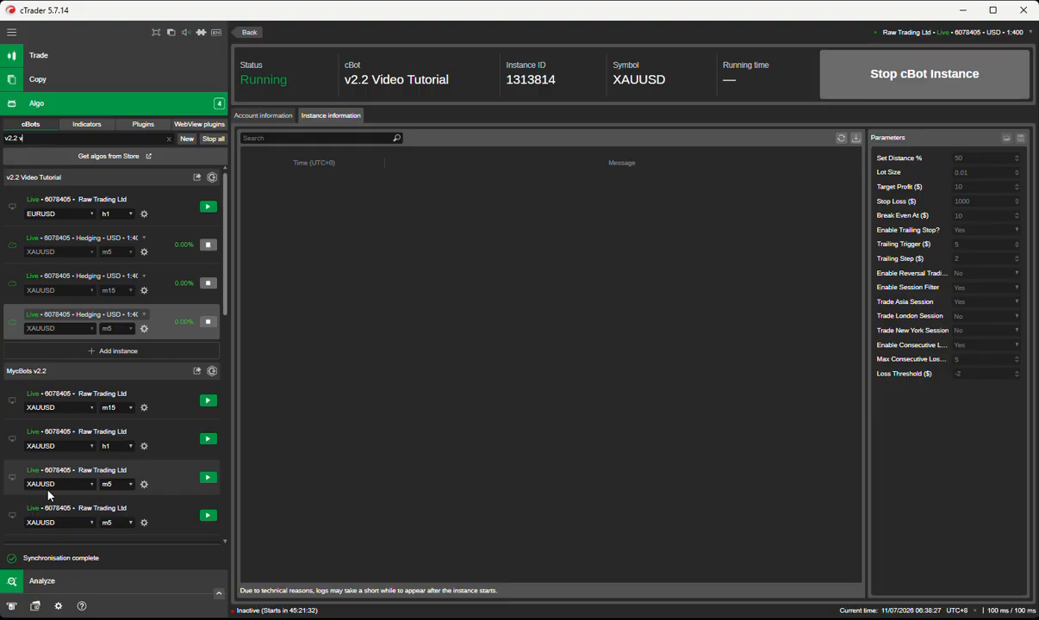
{"action": "type", "text": "id"}
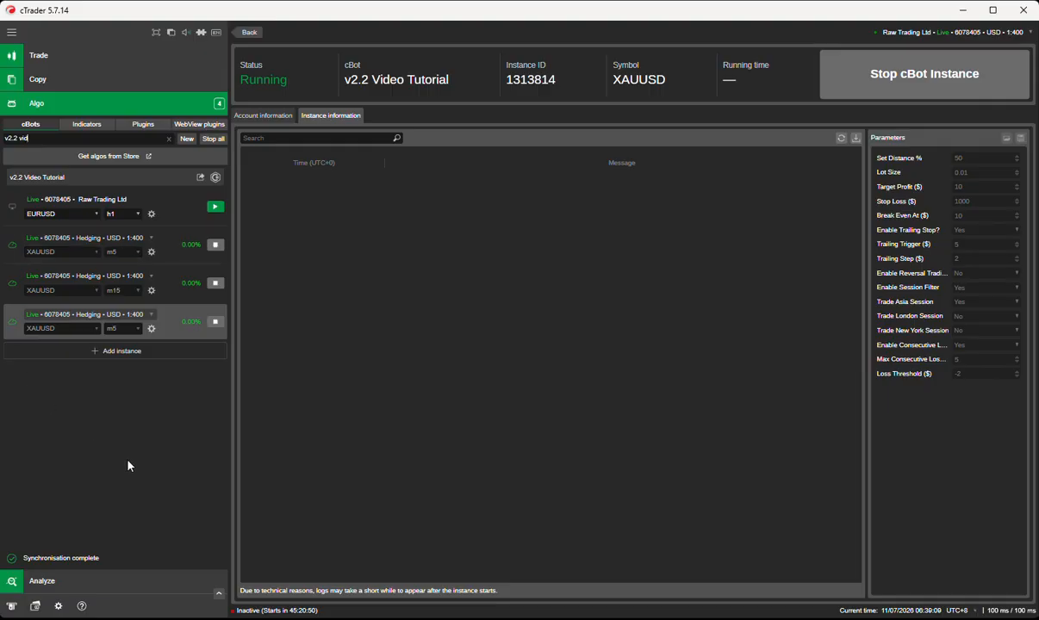
Step: Stop the running XAUUSD instances so their trading accounts can be edited
{"action": "left_click", "coordinate": [216, 247]}
{"action": "left_click", "coordinate": [215, 282]}
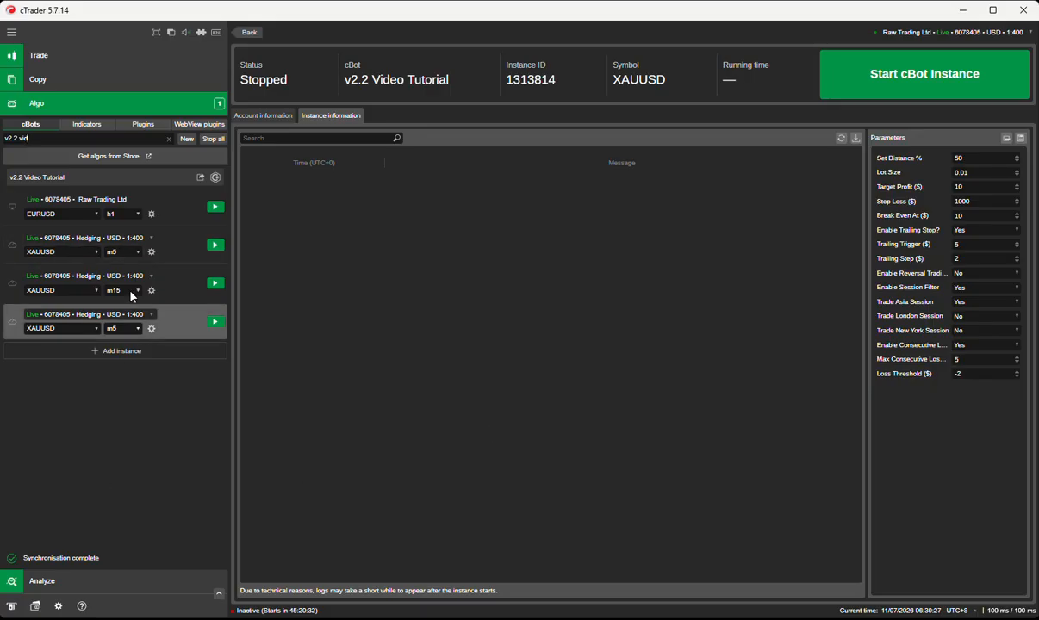
Step: Look through the trading accounts available for the first XAUUSD m5 instance
{"action": "left_click", "coordinate": [125, 239]}
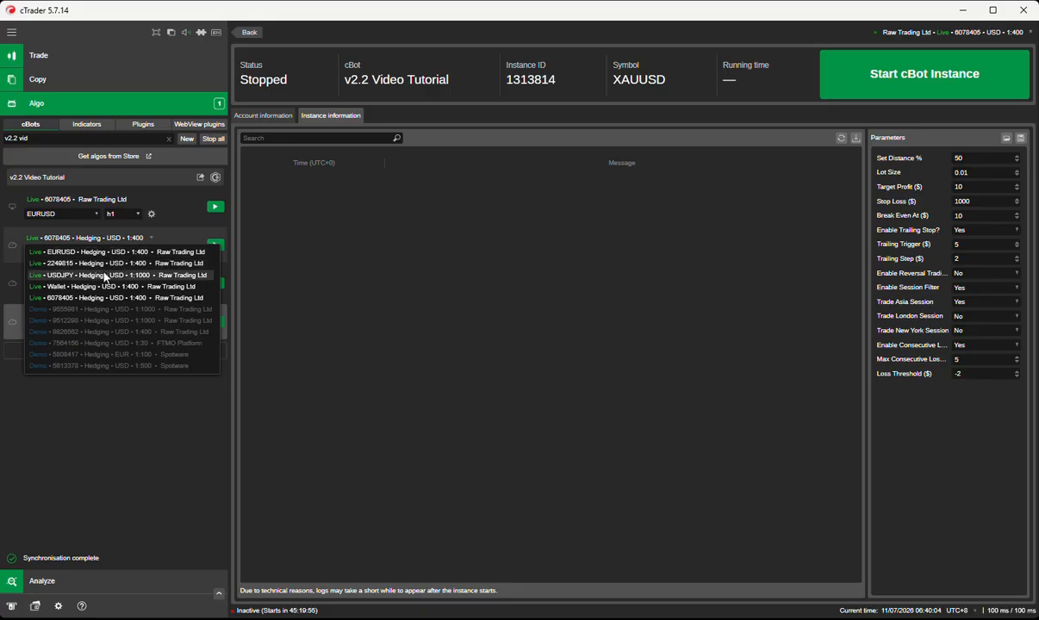
{"action": "left_click", "coordinate": [103, 383]}
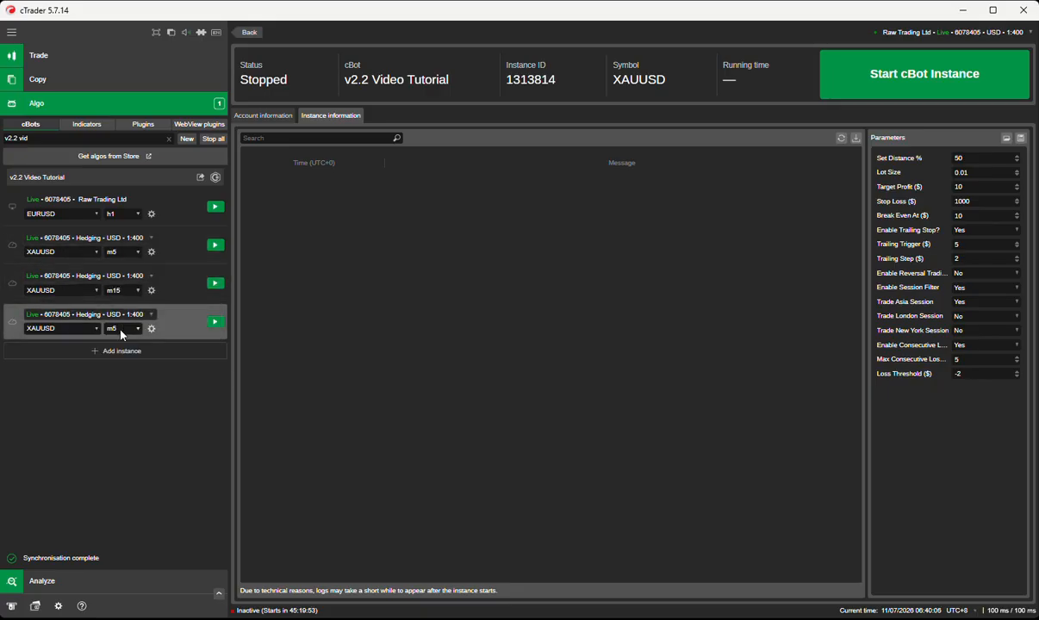
{"action": "left_click", "coordinate": [120, 239]}
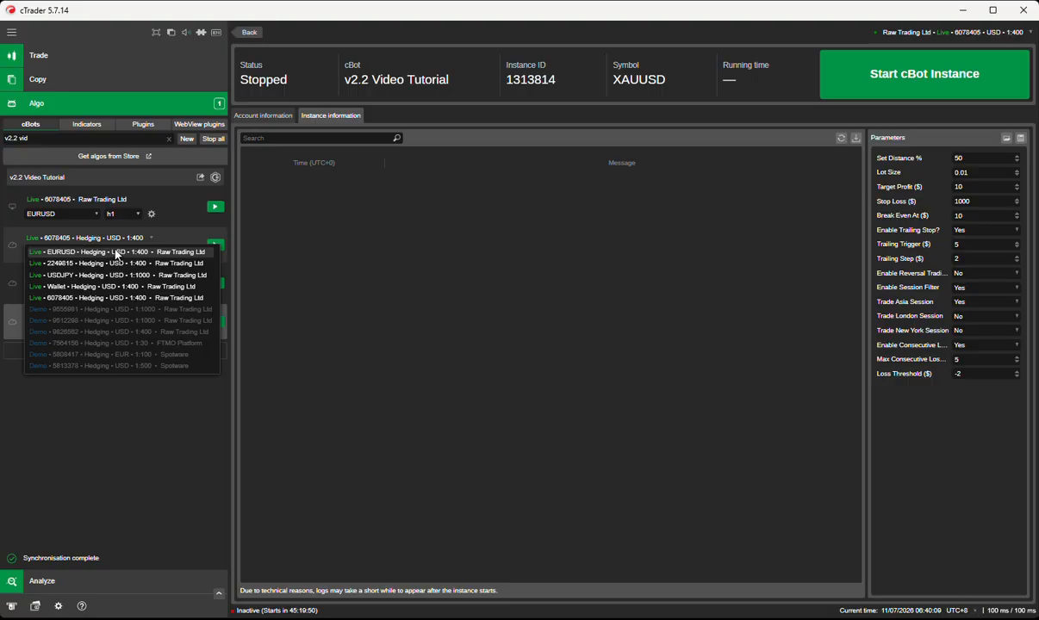
{"action": "left_click", "coordinate": [157, 219]}
Step: Switch the XAUUSD m15 instance to another live hedging account and back to its original one
{"action": "left_click", "coordinate": [123, 278]}
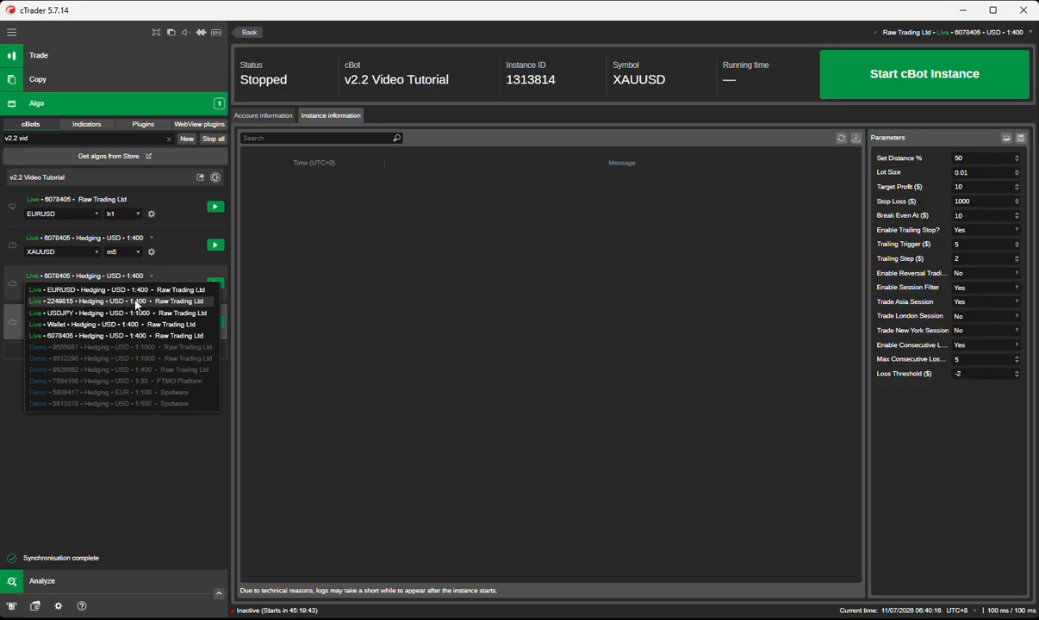
{"action": "left_click", "coordinate": [137, 303]}
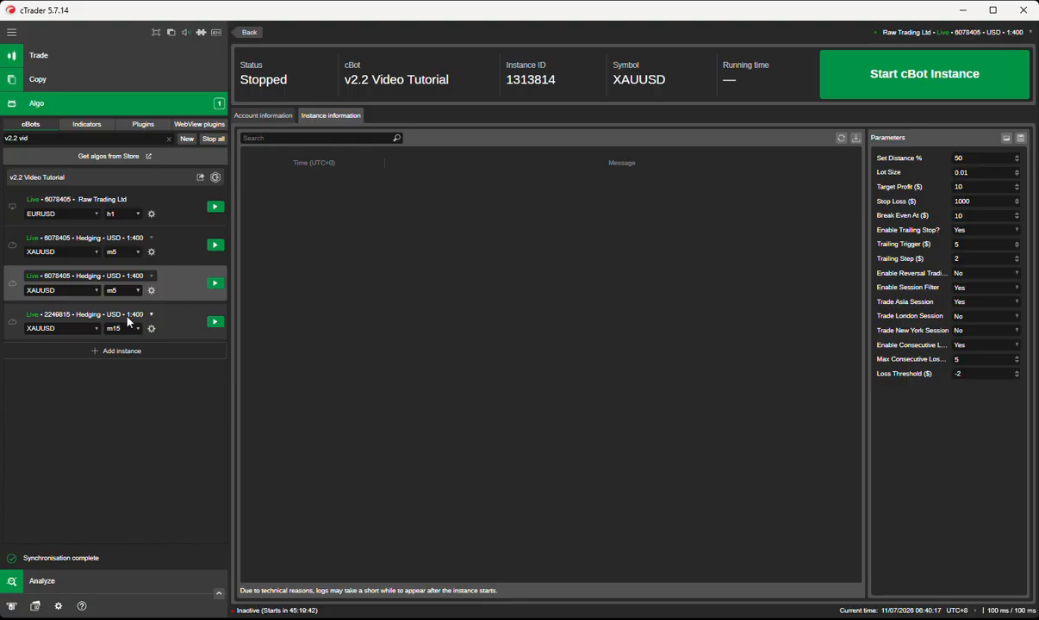
{"action": "left_click", "coordinate": [127, 317]}
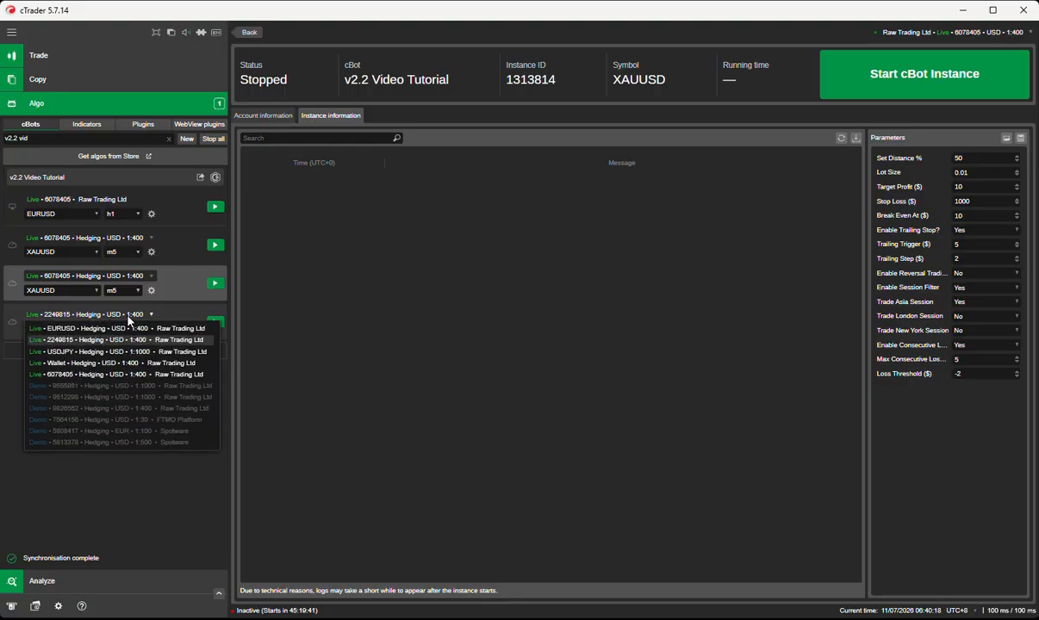
{"action": "left_click", "coordinate": [115, 376]}
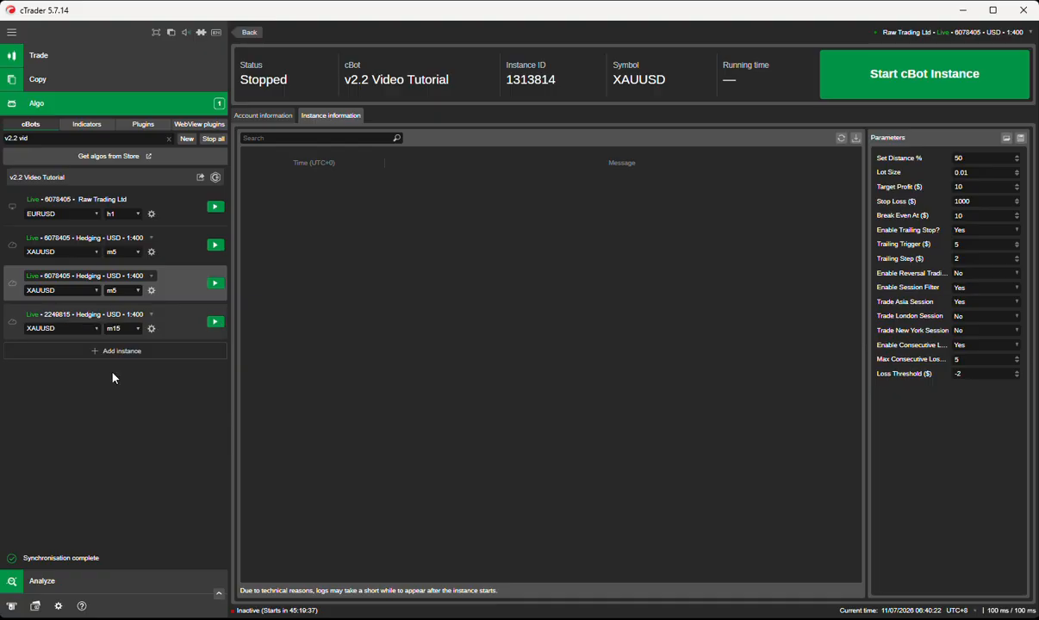
Step: Review the account choices of the first XAUUSD m5 instance once more without changing its account
{"action": "left_click", "coordinate": [134, 237]}
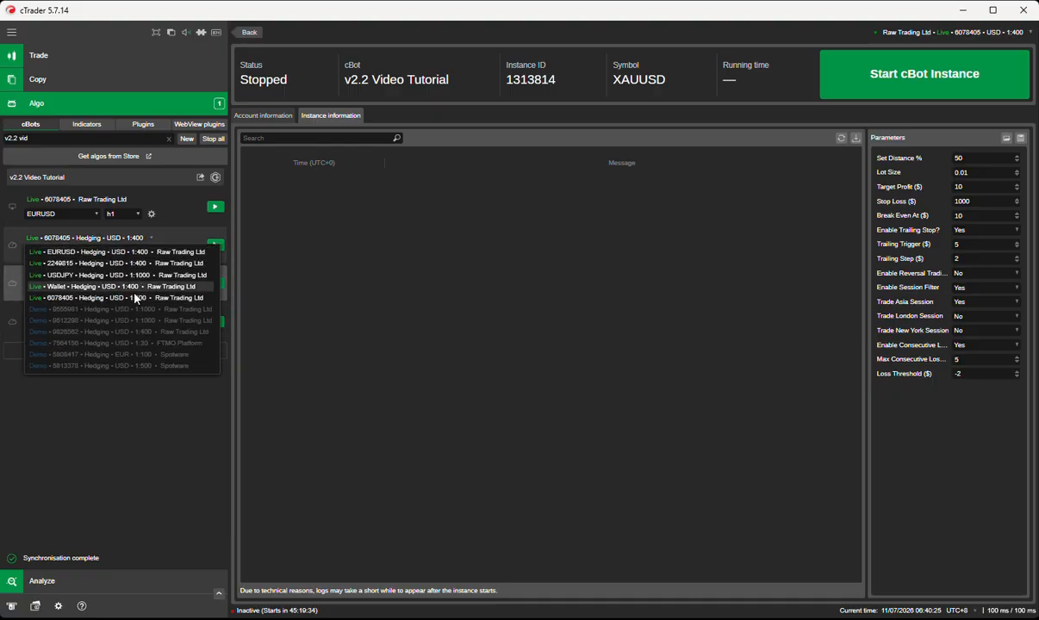
{"action": "left_click", "coordinate": [111, 396]}
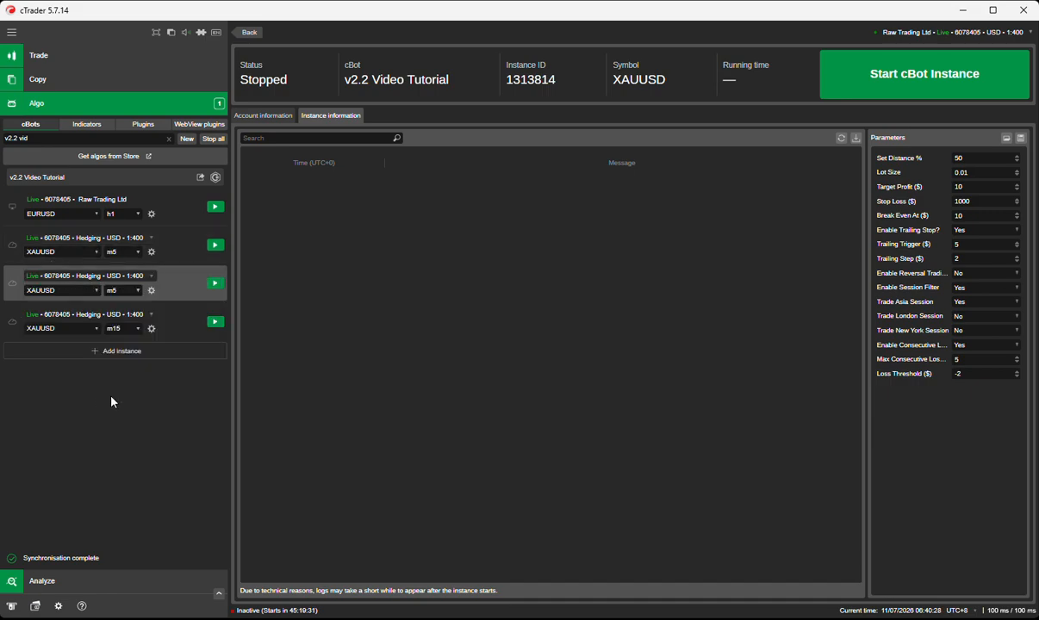
{"action": "left_click", "coordinate": [120, 239]}
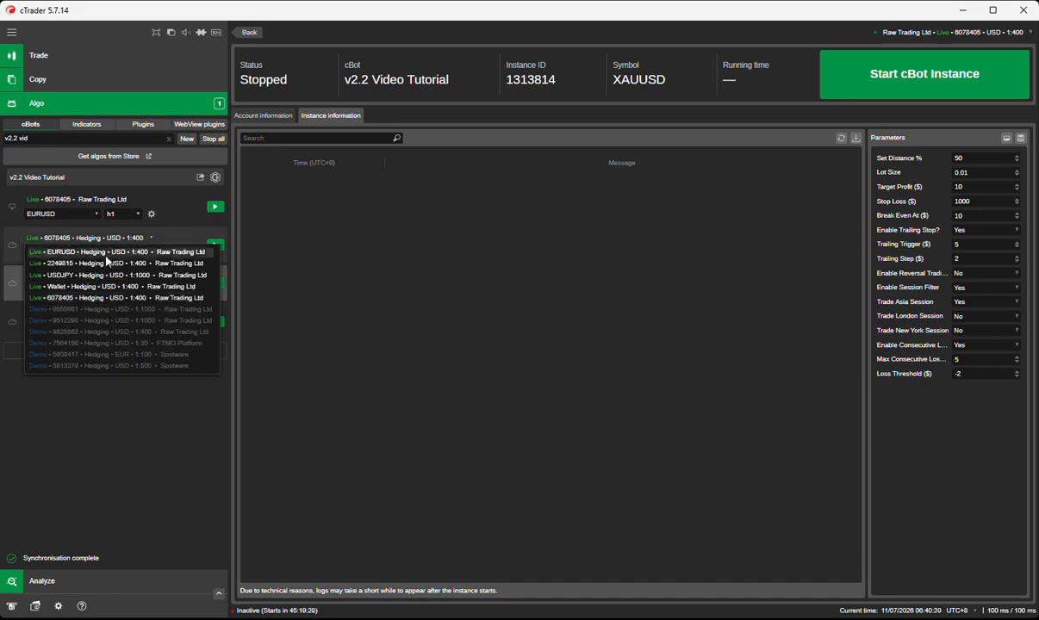
{"action": "left_click", "coordinate": [106, 416]}
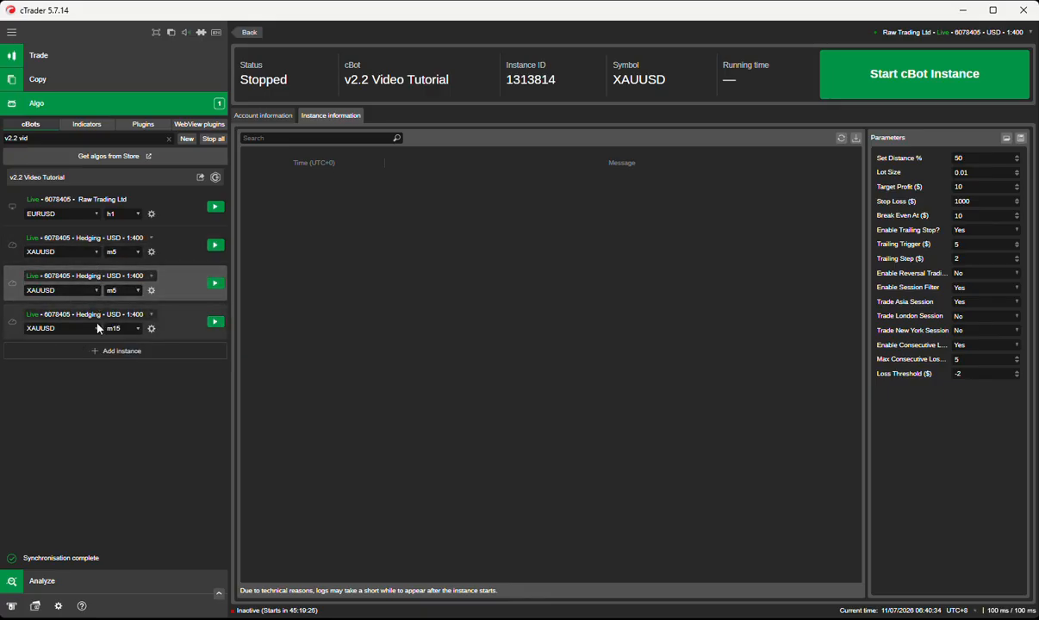
Step: Assign the second XAUUSD m5 instance to another live 1:400 hedging account and the m15 instance to the live USDJPY 1:1000 account
{"action": "left_click", "coordinate": [111, 275]}
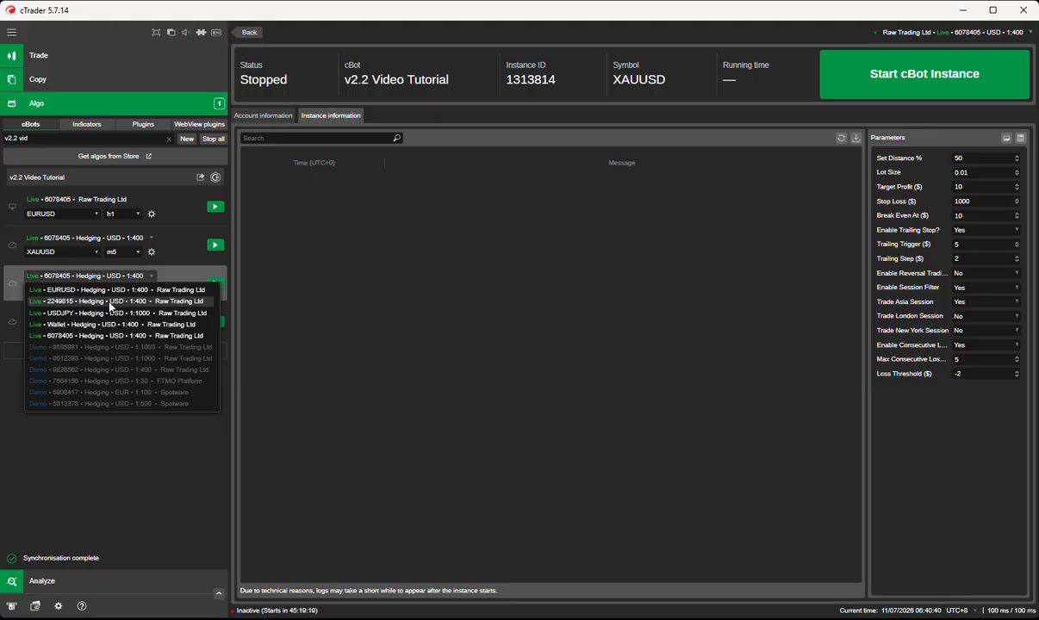
{"action": "left_click", "coordinate": [110, 303]}
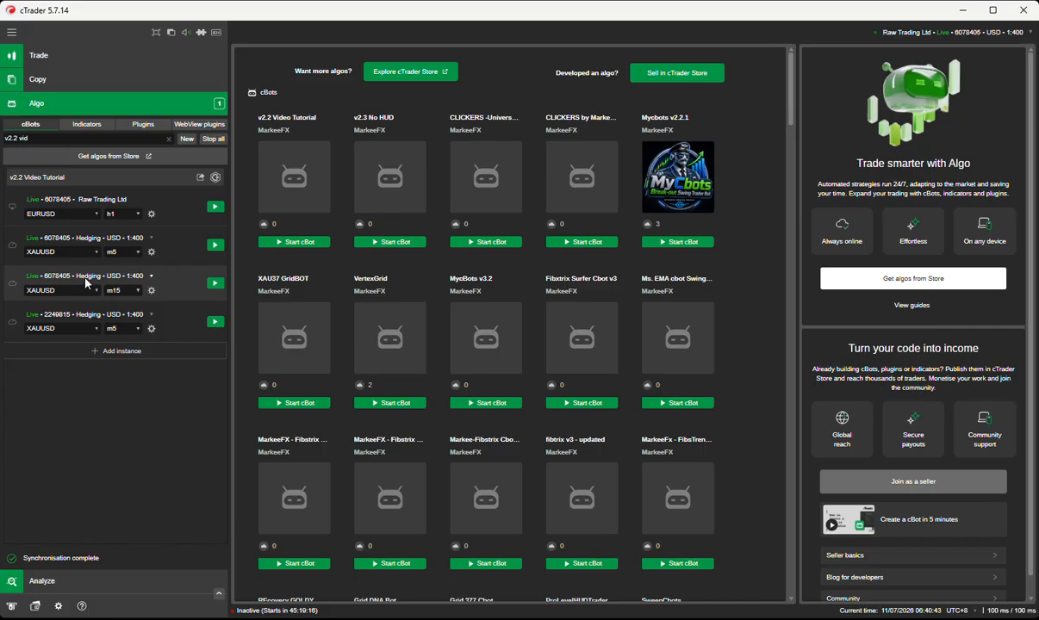
{"action": "left_click", "coordinate": [86, 279]}
{"action": "left_click", "coordinate": [97, 314]}
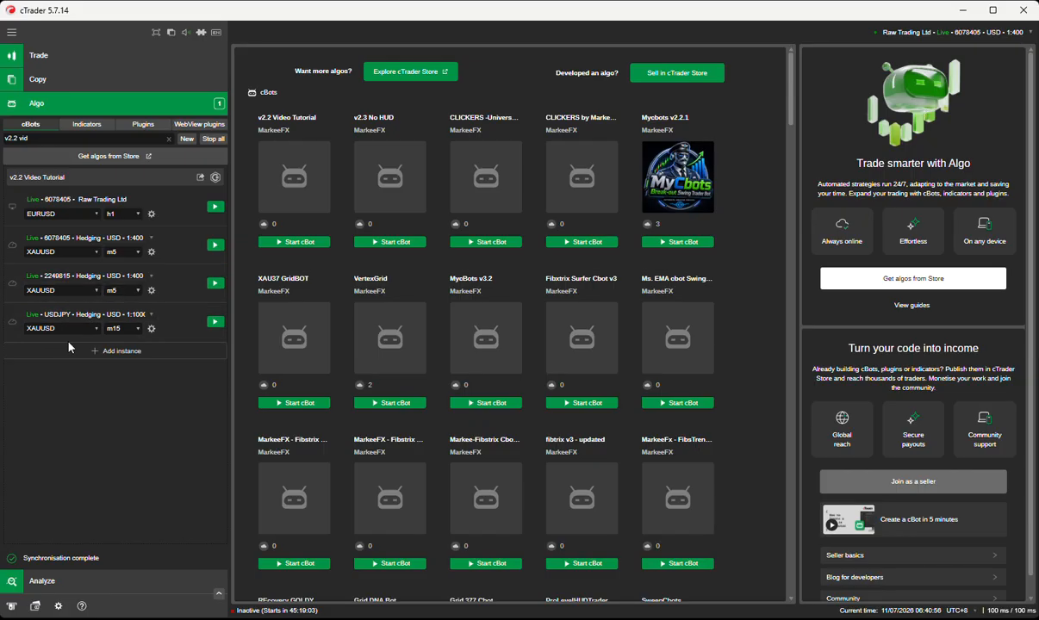
Step: Start the three XAUUSD instances, each on its own assigned live account
{"action": "left_click", "coordinate": [215, 244]}
{"action": "left_click", "coordinate": [215, 283]}
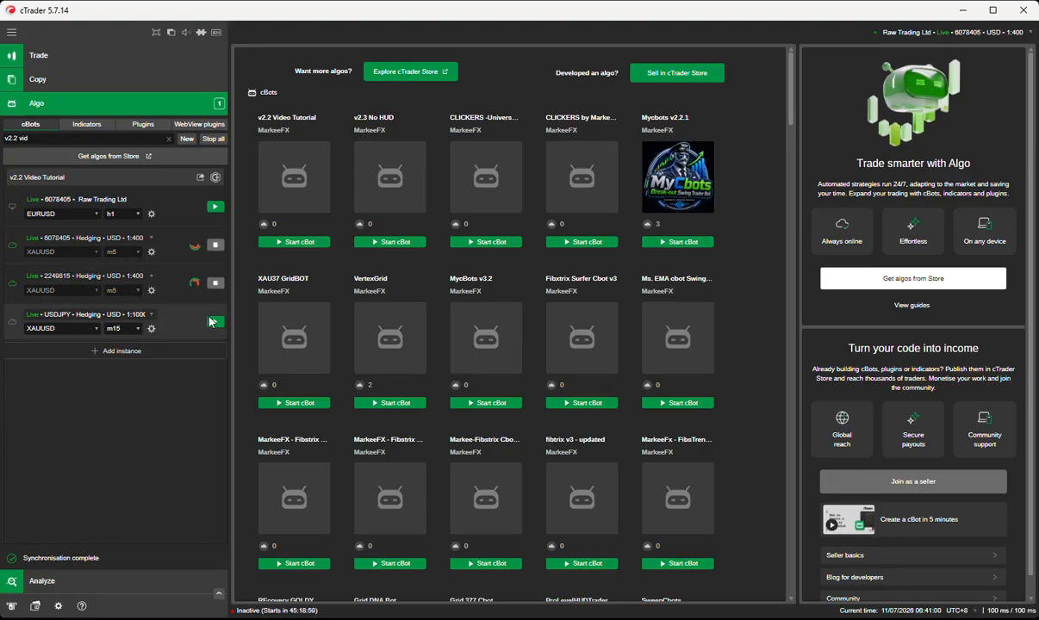
{"action": "left_click", "coordinate": [215, 322]}
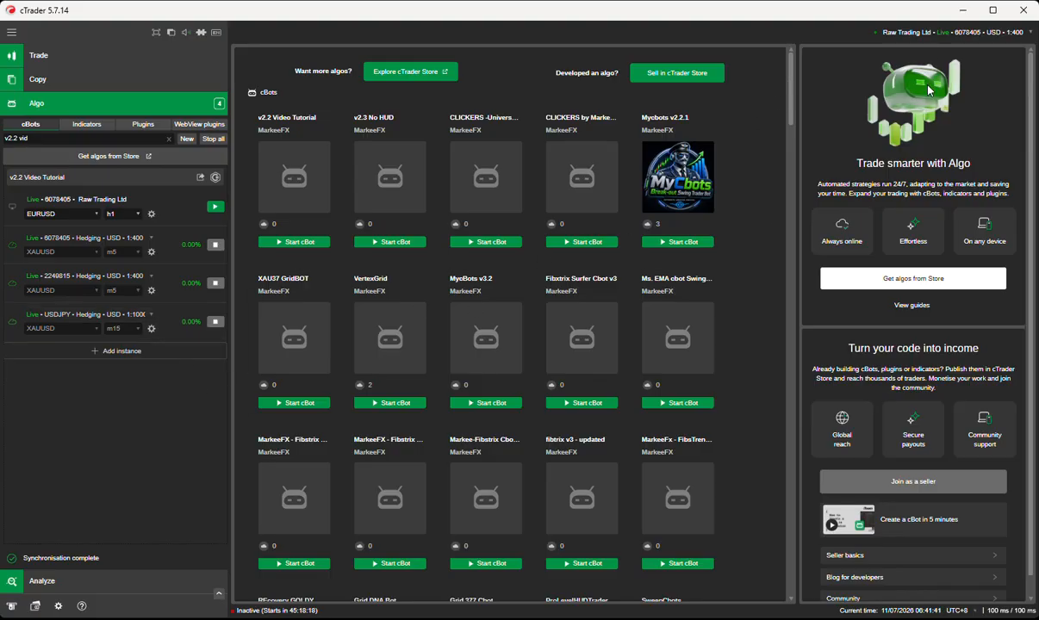
Step: Fill in a new demo trading account form with USD currency and 1:400 leverage, and close it without opening the account
{"action": "left_click", "coordinate": [931, 35]}
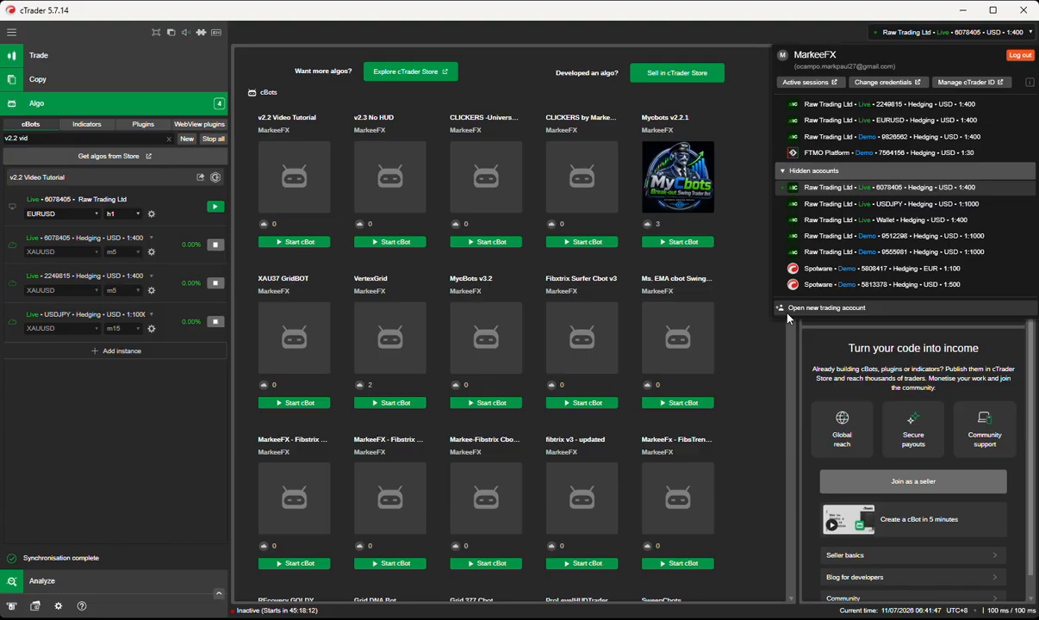
{"action": "left_click", "coordinate": [763, 297]}
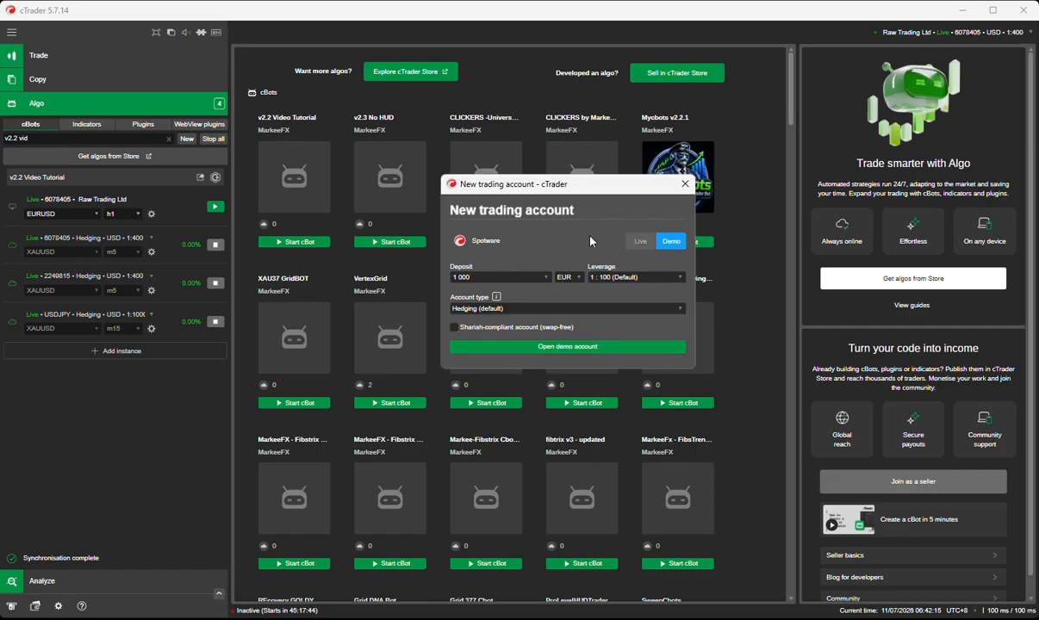
{"action": "left_click", "coordinate": [578, 278]}
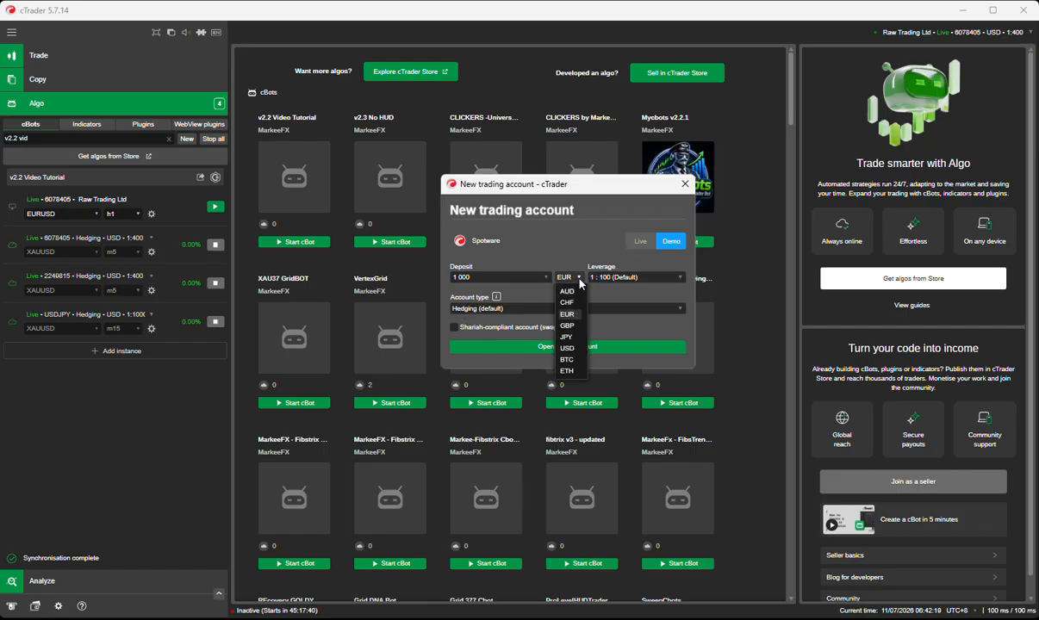
{"action": "left_click", "coordinate": [572, 352]}
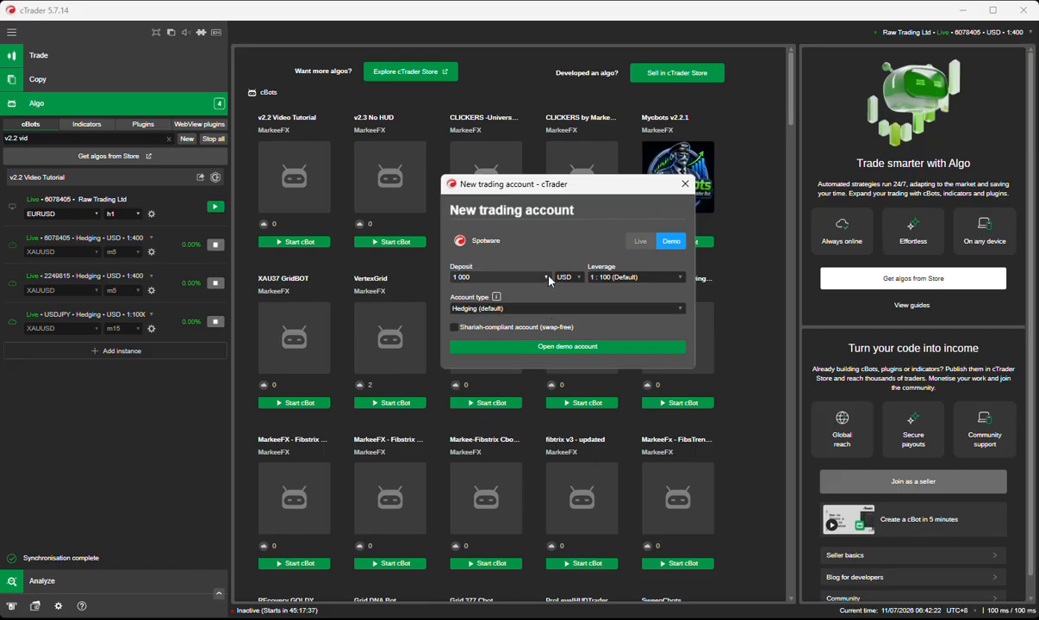
{"action": "left_click", "coordinate": [546, 278]}
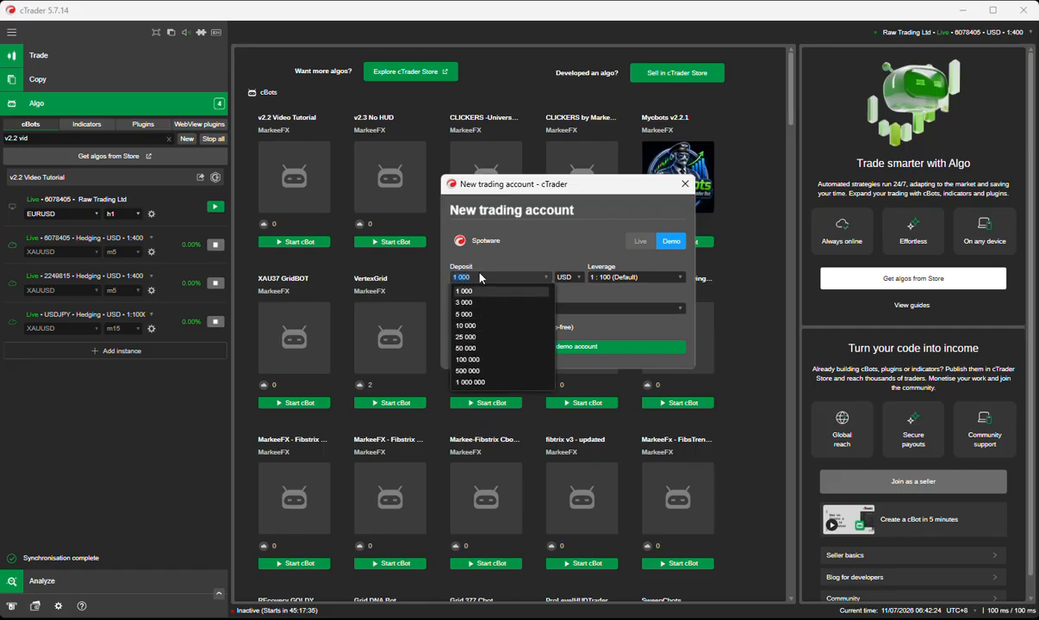
{"action": "left_click", "coordinate": [582, 286]}
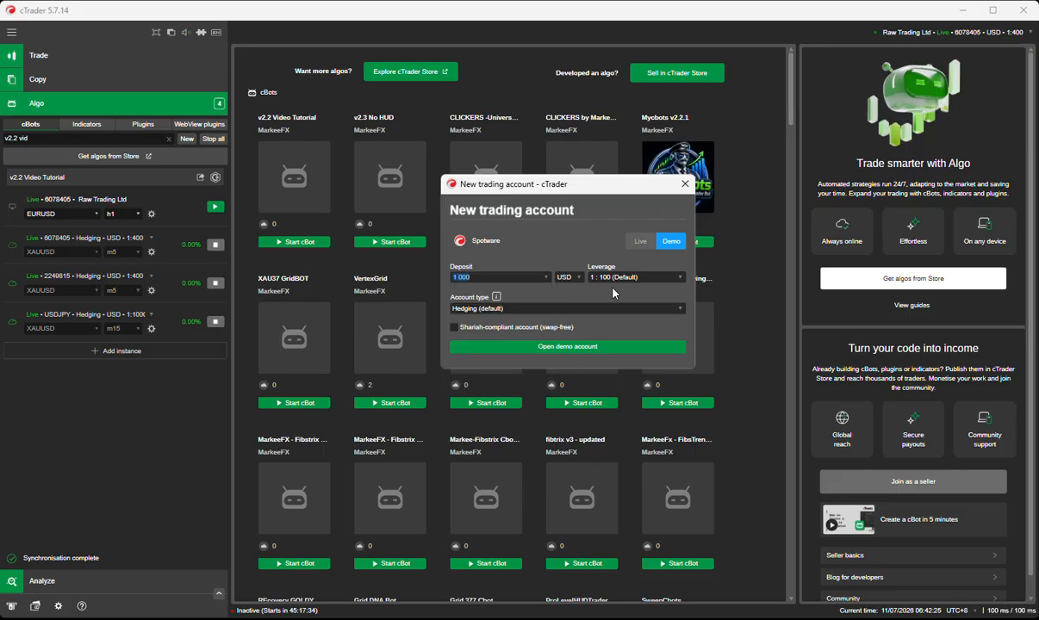
{"action": "left_click", "coordinate": [674, 276]}
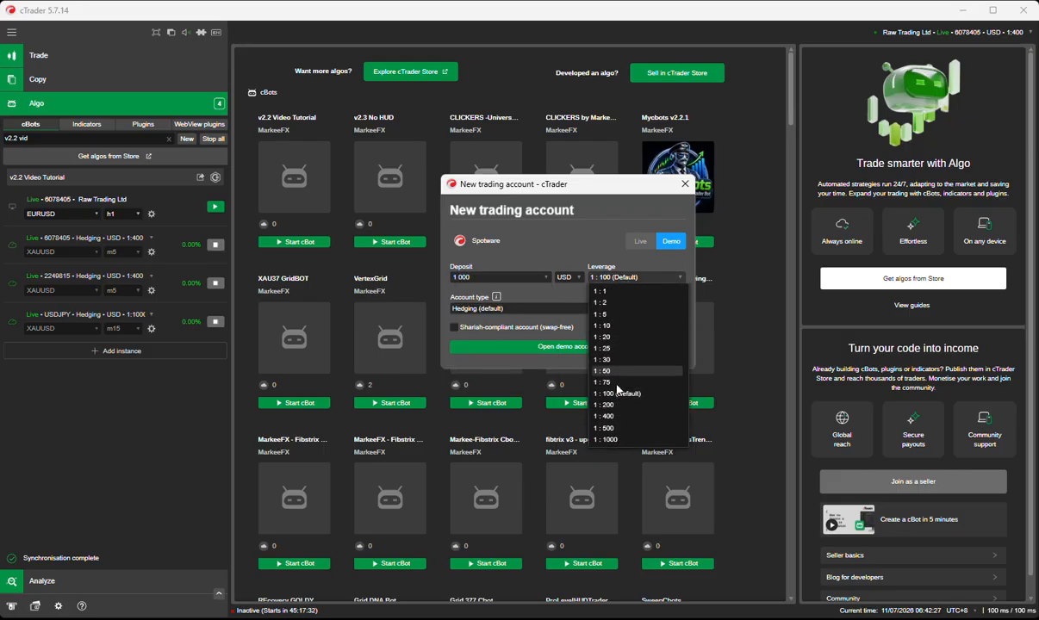
{"action": "left_click", "coordinate": [616, 417]}
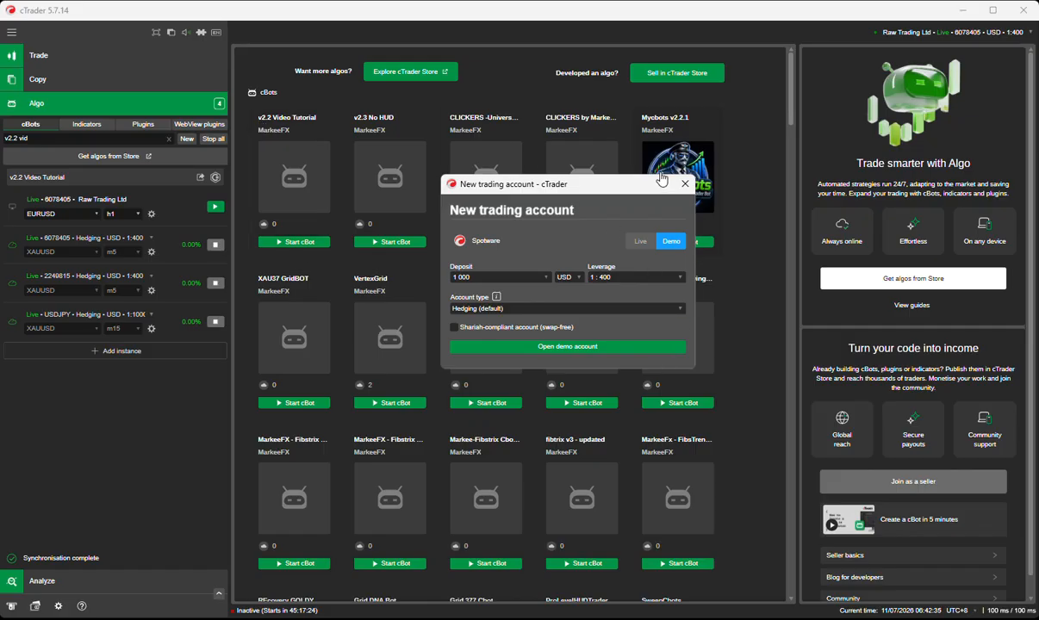
{"action": "left_click", "coordinate": [685, 185]}
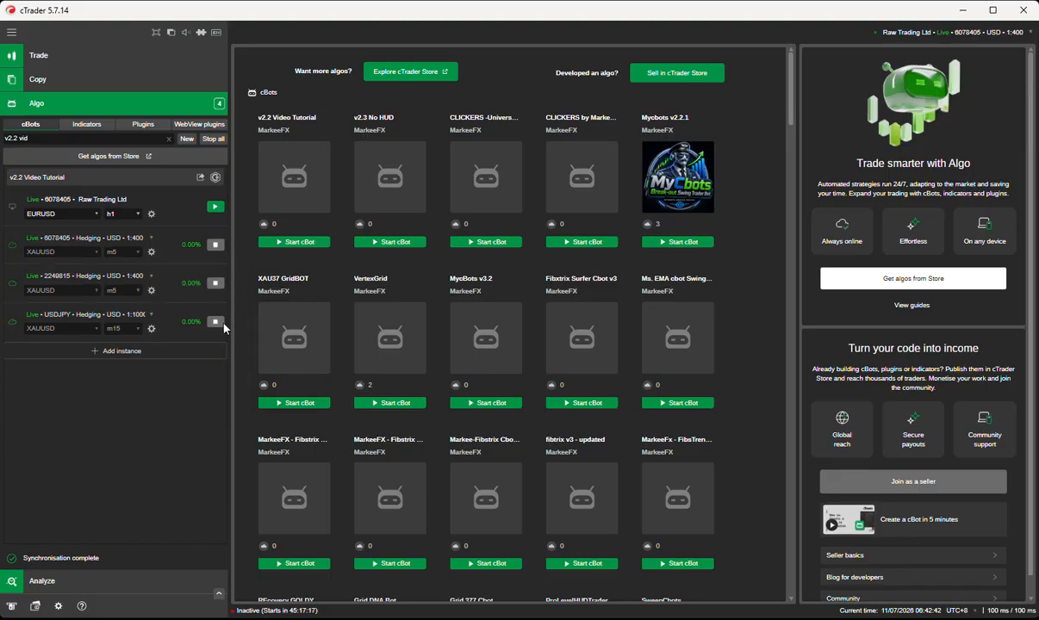
Step: Stop all three XAUUSD instances running on the separate accounts
{"action": "left_click", "coordinate": [215, 245]}
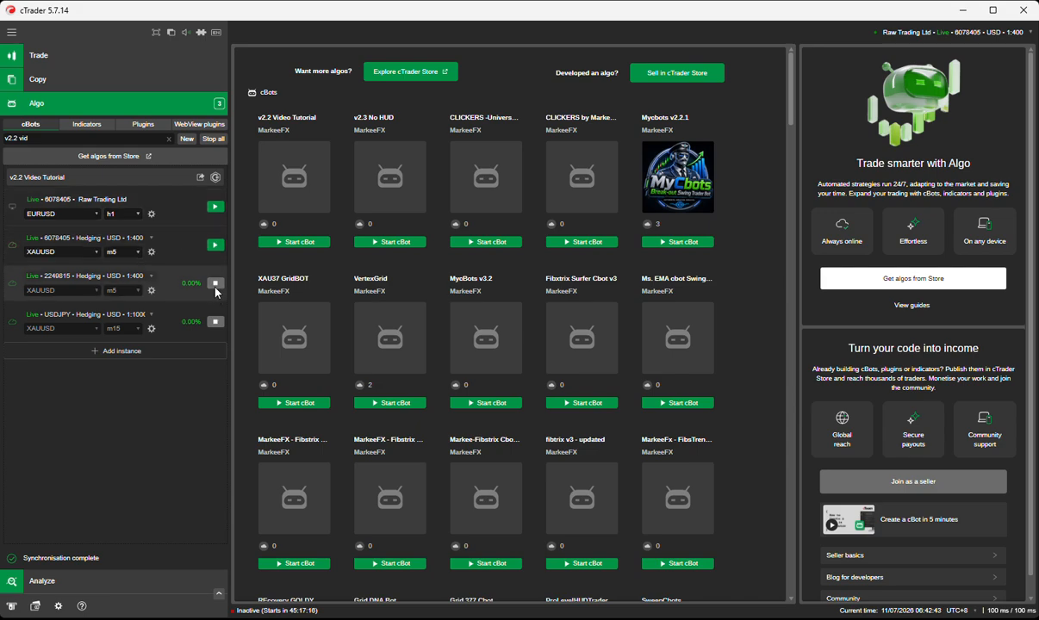
{"action": "left_click", "coordinate": [215, 283]}
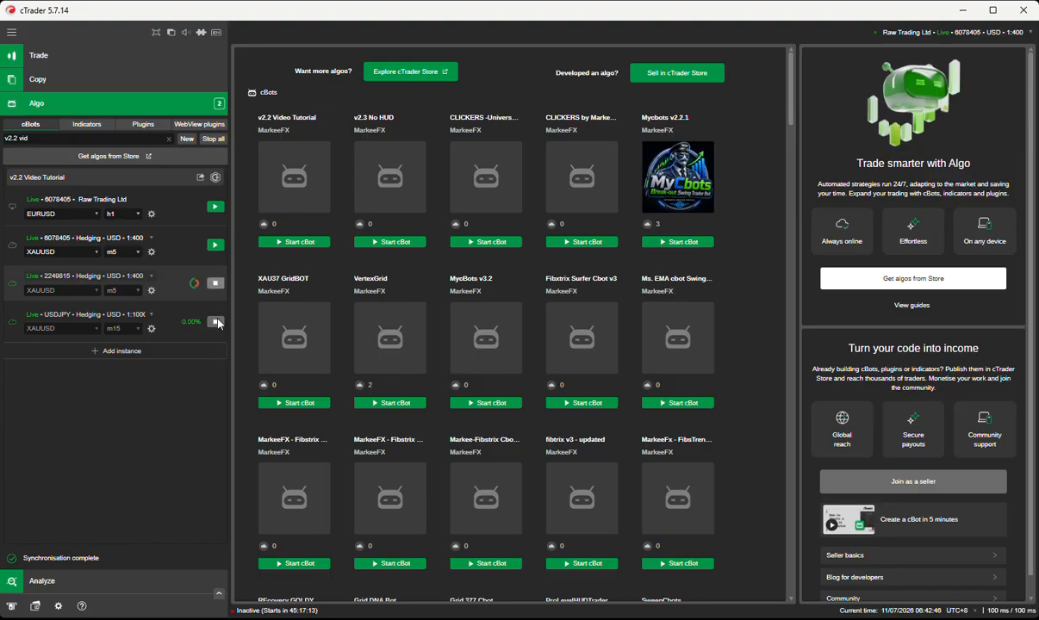
{"action": "left_click", "coordinate": [216, 323]}
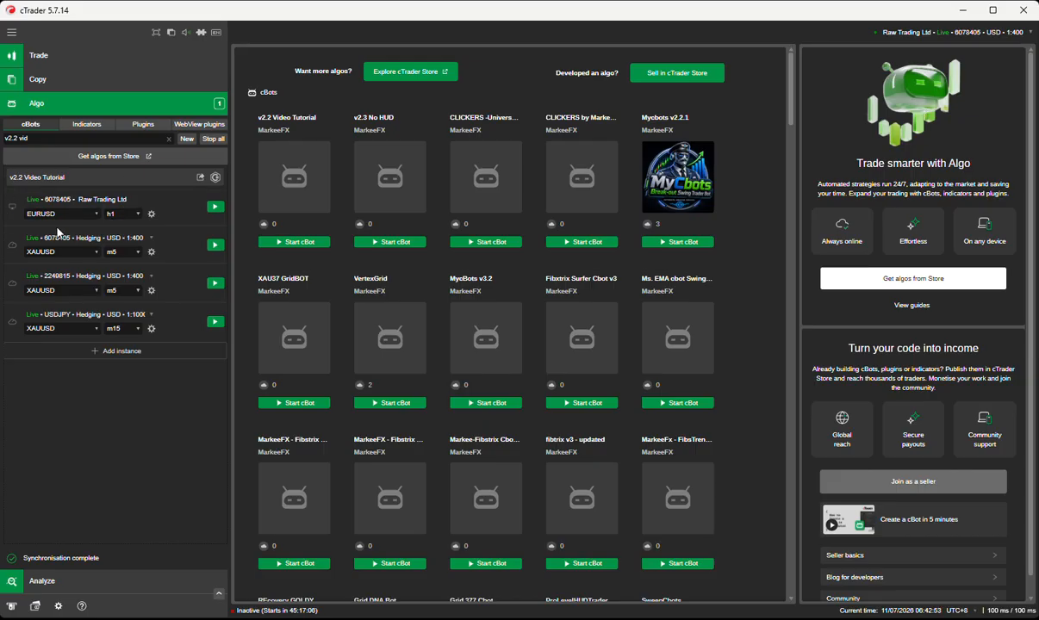
Step: Review the parameter settings of the EURUSD h1 instance
{"action": "left_click", "coordinate": [152, 215]}
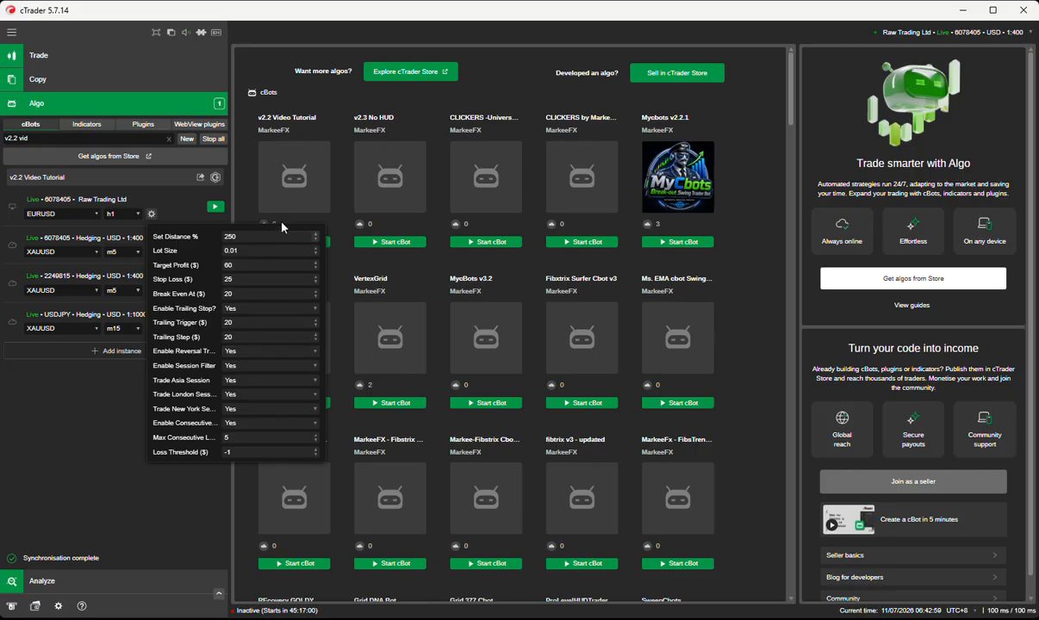
{"action": "left_click", "coordinate": [63, 426]}
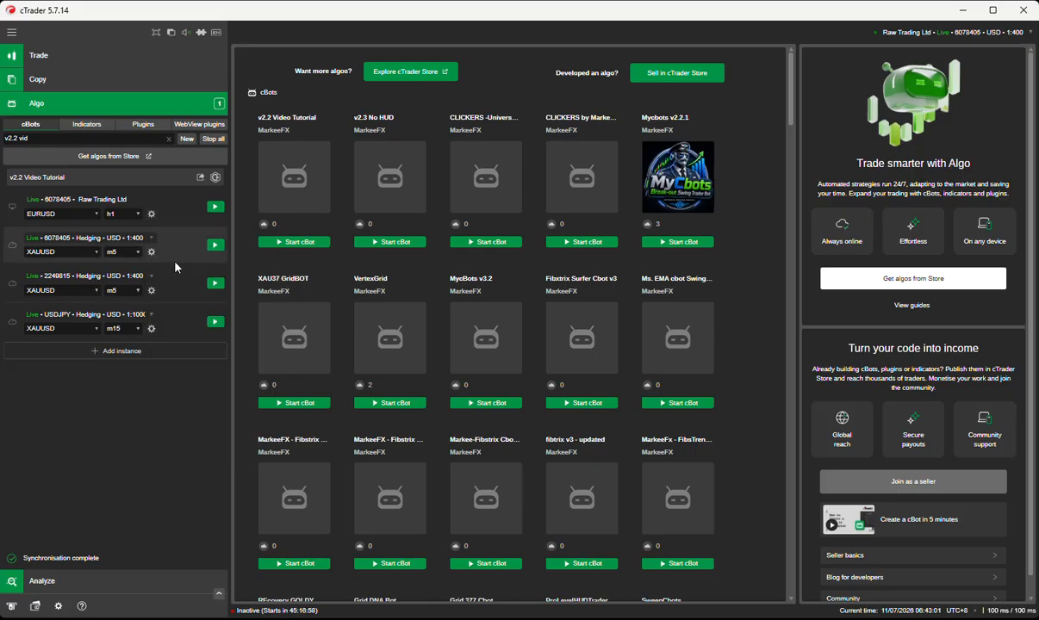